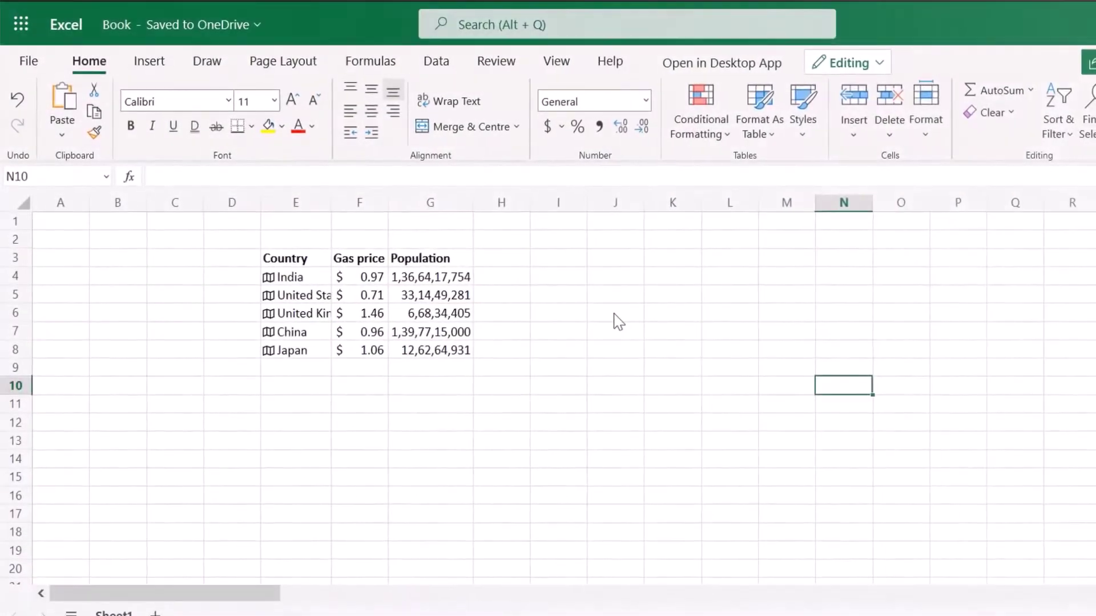
Enter India and US in cells I4 and I5 beside the existing country table
{"action": "left_click", "coordinate": [553, 280]}
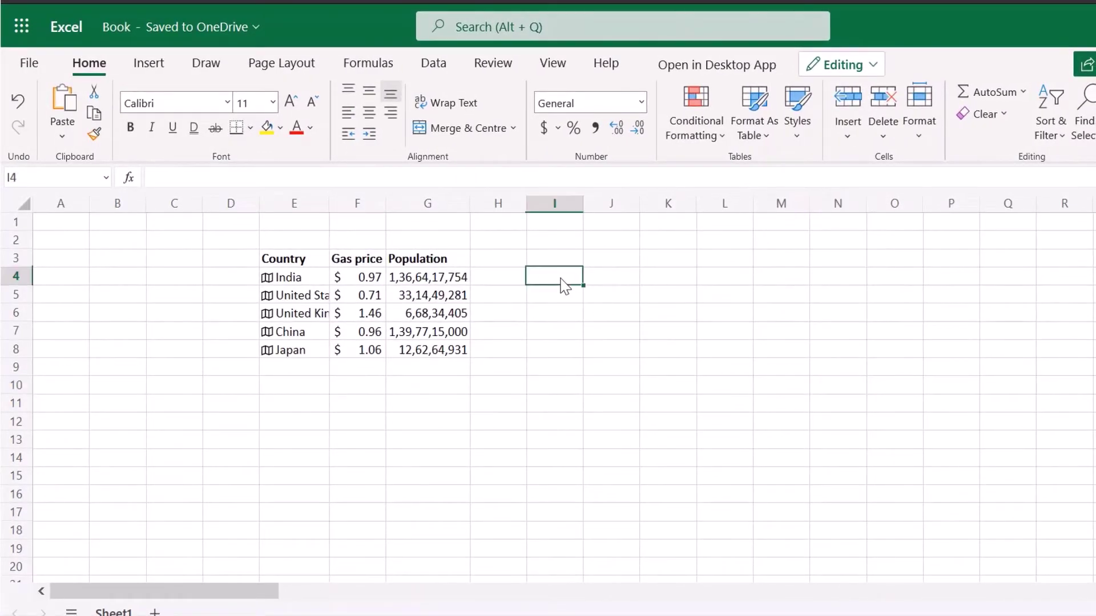
{"action": "left_click_drag", "start_coordinate": [284, 259], "coordinate": [460, 360]}
{"action": "left_click", "coordinate": [557, 280]}
{"action": "type", "text": "India"}
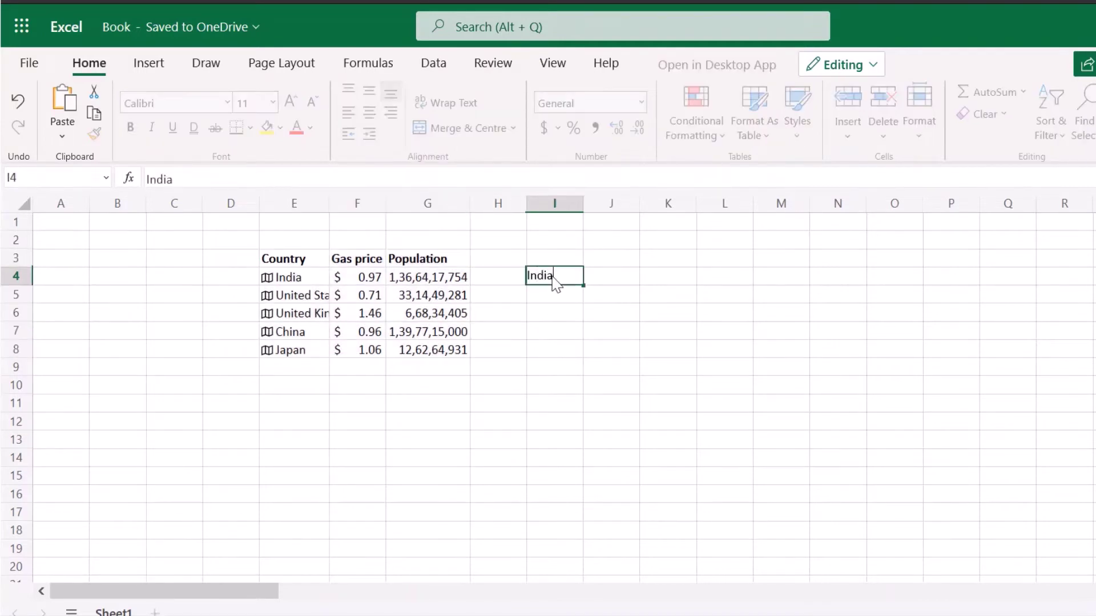
{"action": "key", "text": "Return"}
{"action": "type", "text": "United S"}
{"action": "key", "text": "BackSpace"}
{"action": "key", "text": "BackSpace"}
{"action": "key", "text": "BackSpace"}
{"action": "key", "text": "BackSpace"}
{"action": "key", "text": "BackSpace"}
{"action": "key", "text": "BackSpace"}
{"action": "key", "text": "BackSpace"}
{"action": "type", "text": "S"}
{"action": "key", "text": "Return"}
Add UK, China and Japan below, then select the list I4:I8
{"action": "type", "text": "UK"}
{"action": "key", "text": "Return"}
{"action": "type", "text": "China"}
{"action": "key", "text": "Return"}
{"action": "type", "text": "Japan"}
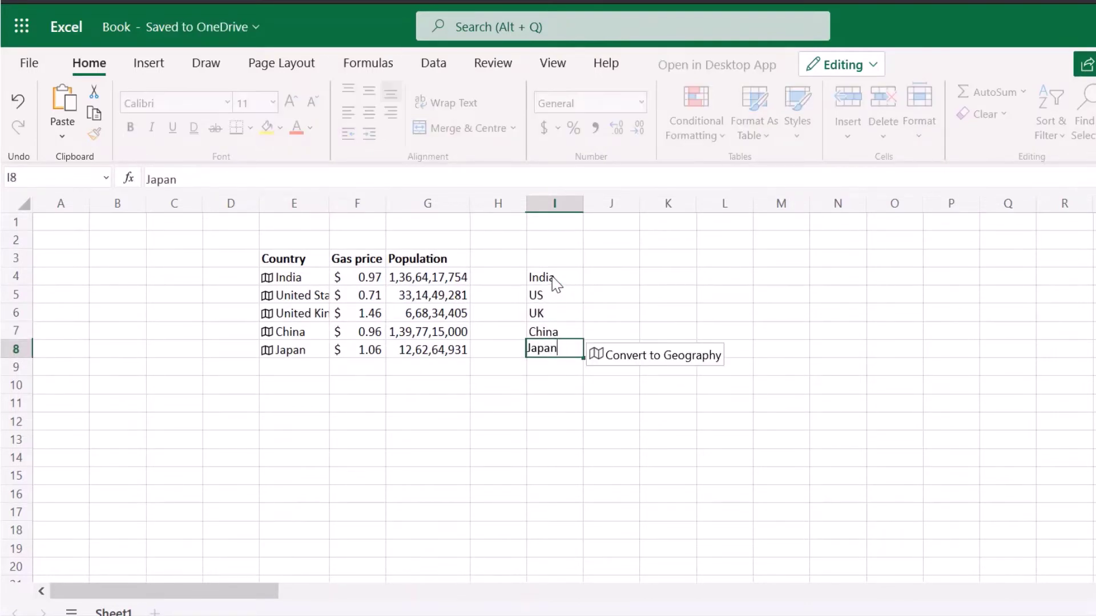
{"action": "key", "text": "Return"}
{"action": "left_click", "coordinate": [552, 279]}
{"action": "left_click_drag", "start_coordinate": [554, 281], "coordinate": [557, 359]}
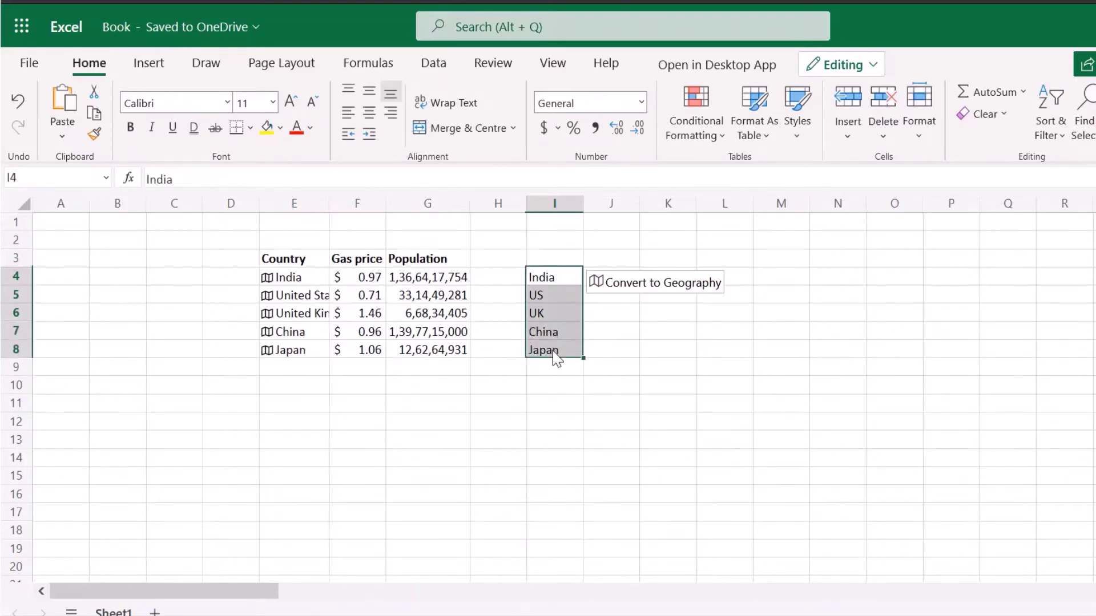
Make the selected names a table and rename its Column1 header to Country
{"action": "left_click", "coordinate": [154, 68]}
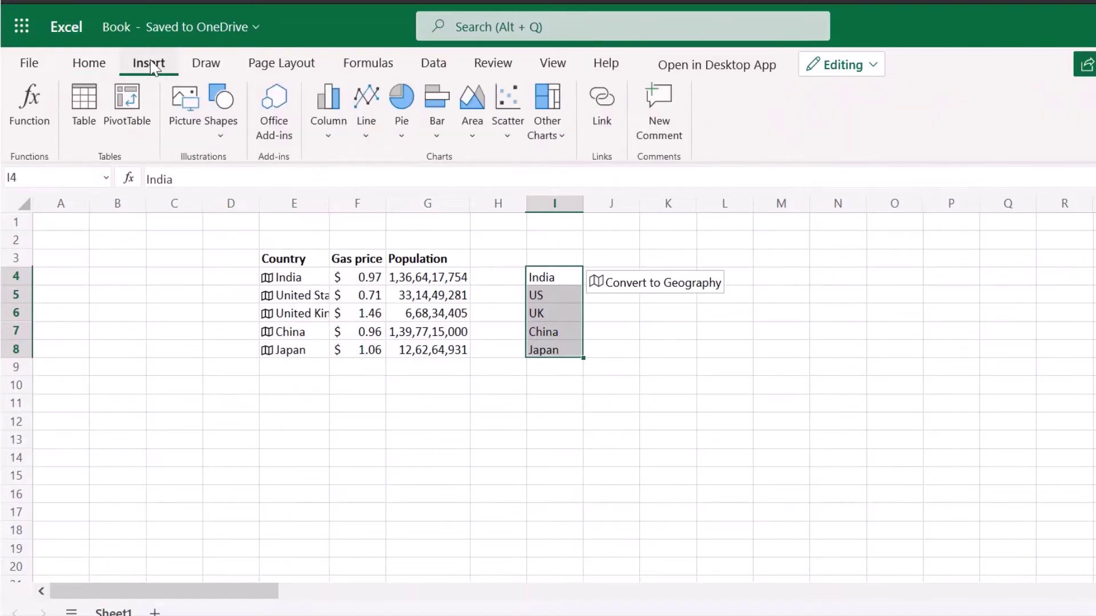
{"action": "left_click", "coordinate": [83, 109]}
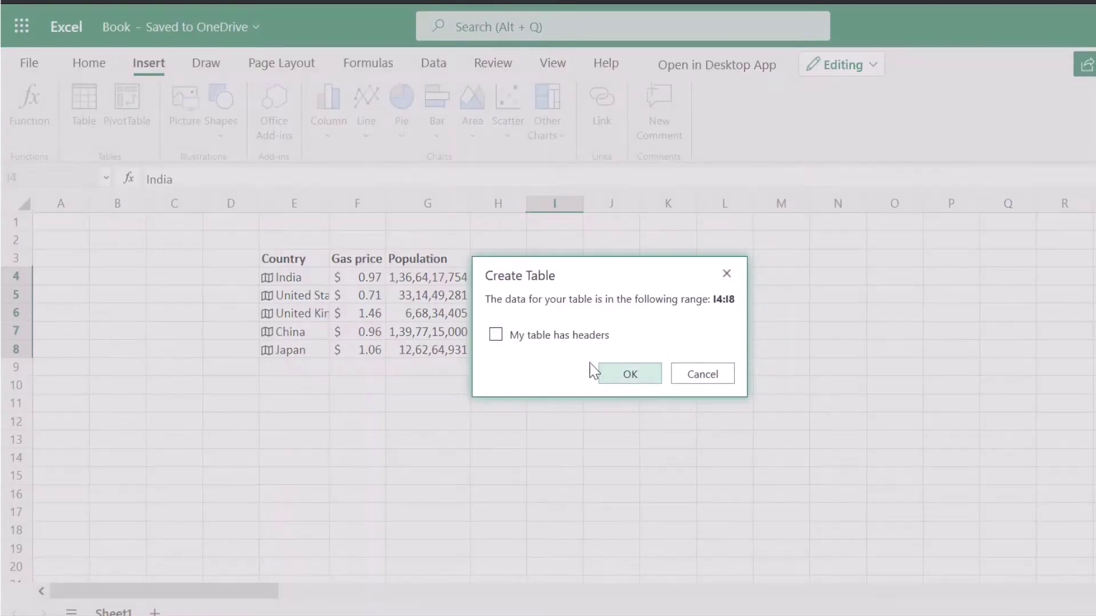
{"action": "left_click", "coordinate": [633, 375]}
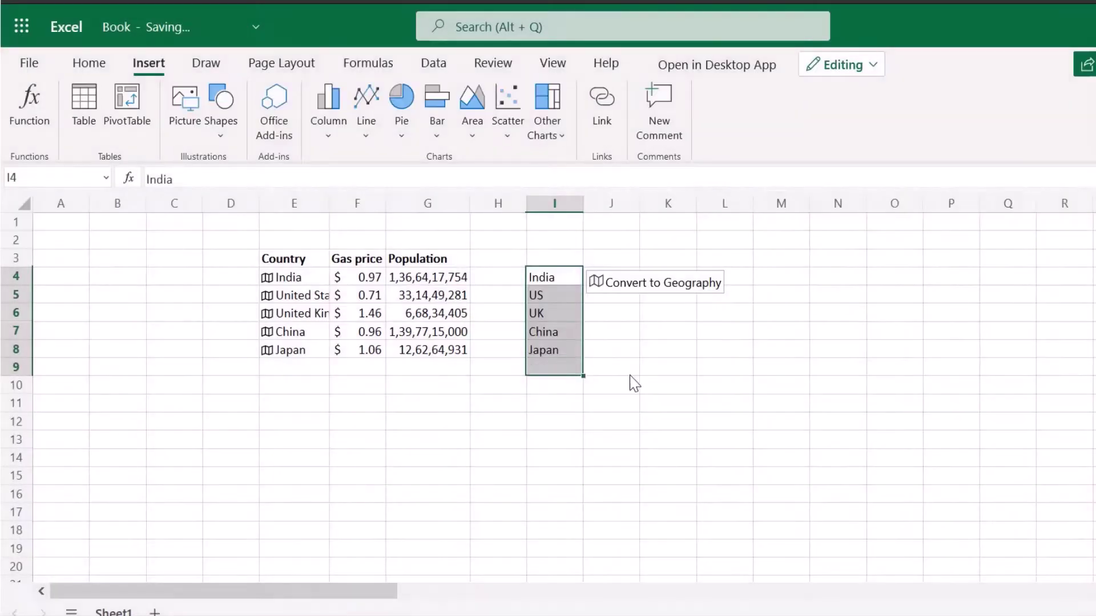
{"action": "double_click", "coordinate": [549, 278]}
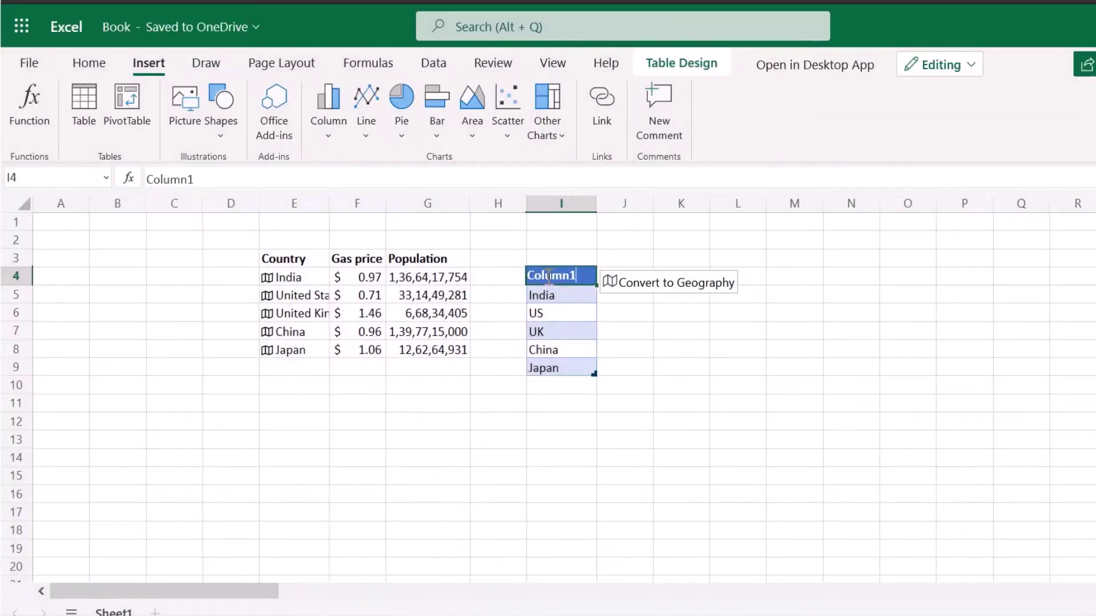
{"action": "type", "text": "Country"}
{"action": "key", "text": "Return"}
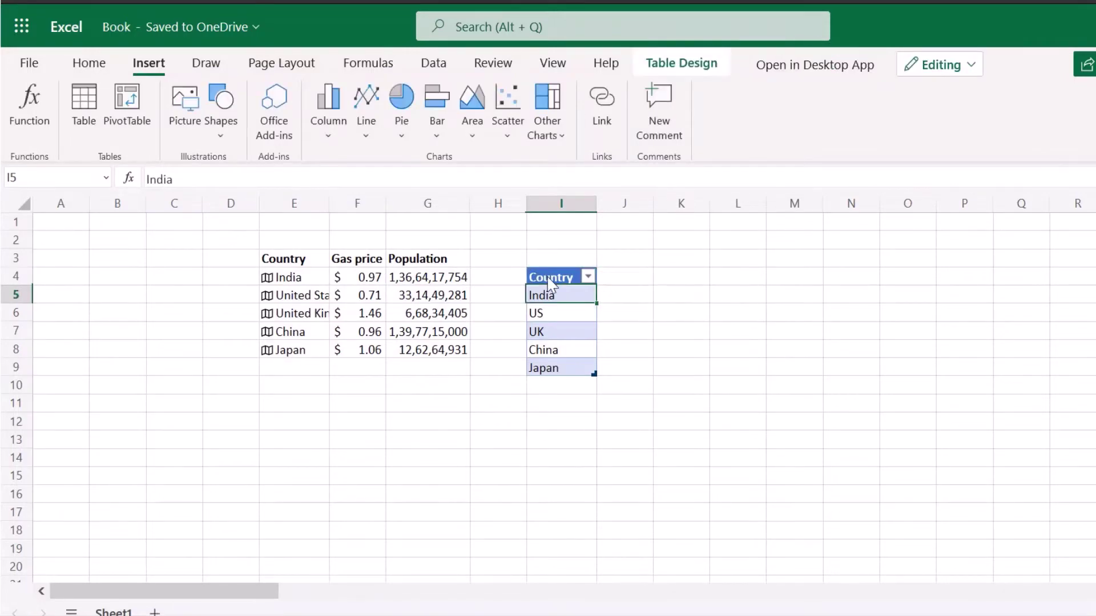
Select the five names in I5:I9 and apply the Geography data type from the Data tab
{"action": "left_click", "coordinate": [749, 284]}
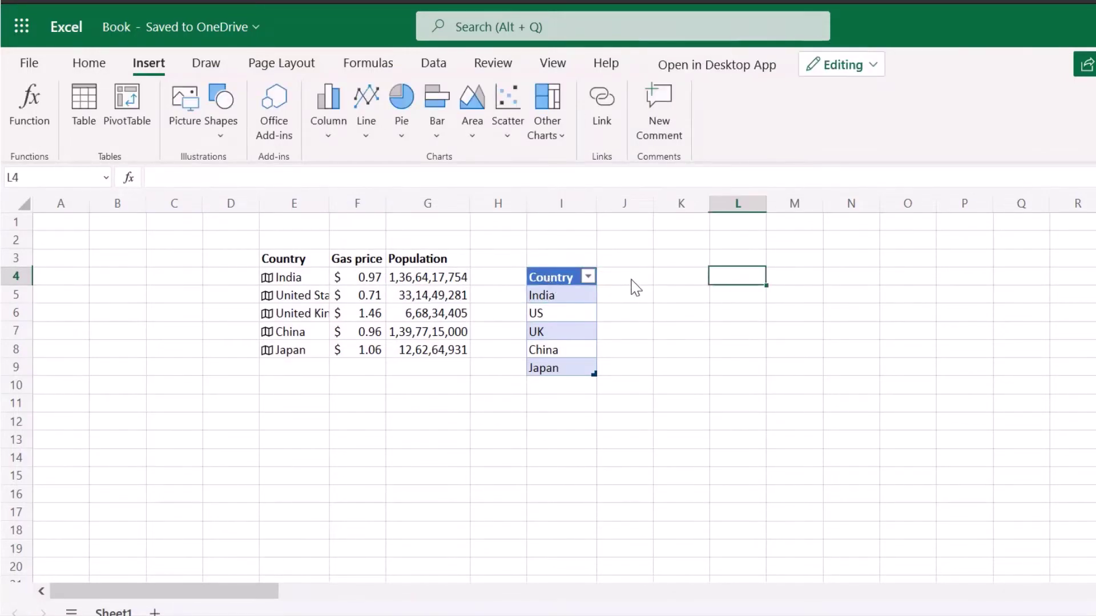
{"action": "left_click", "coordinate": [553, 294]}
{"action": "left_click_drag", "start_coordinate": [560, 316], "coordinate": [558, 368]}
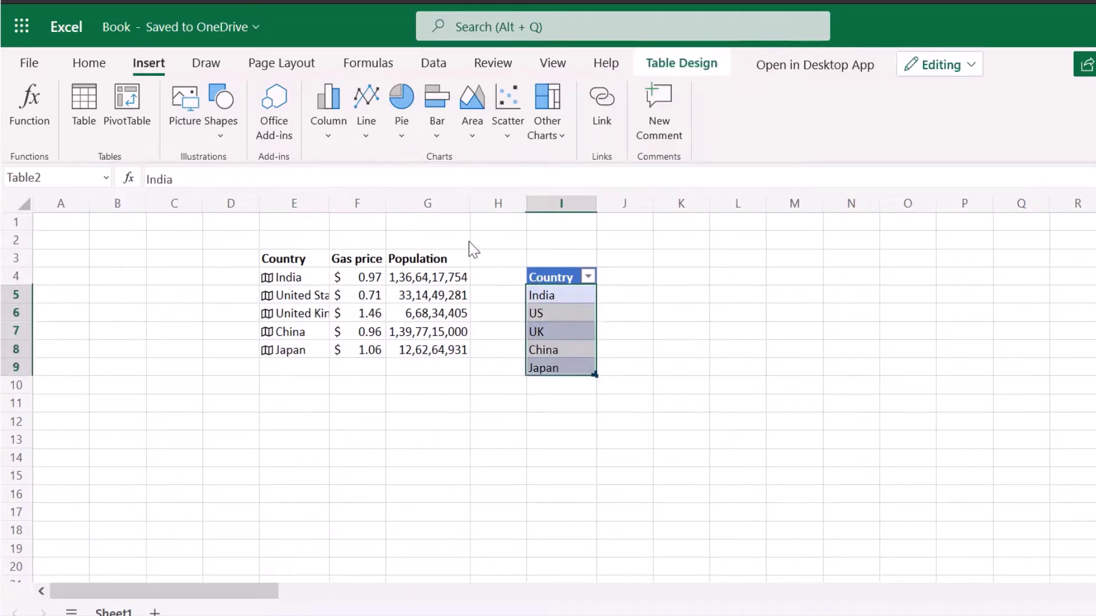
{"action": "left_click", "coordinate": [434, 64]}
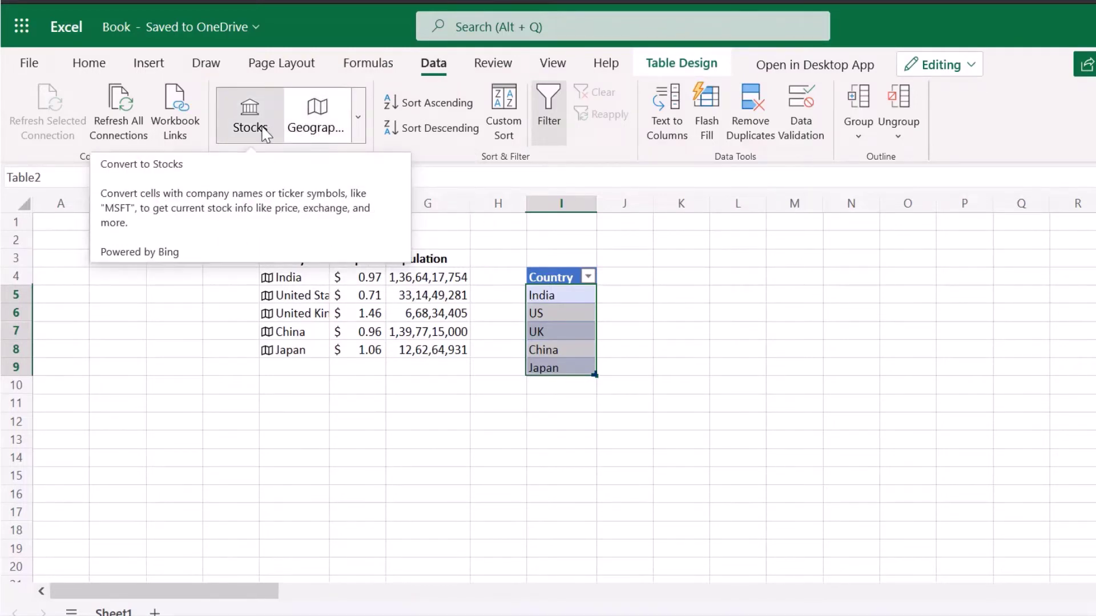
{"action": "left_click", "coordinate": [311, 116]}
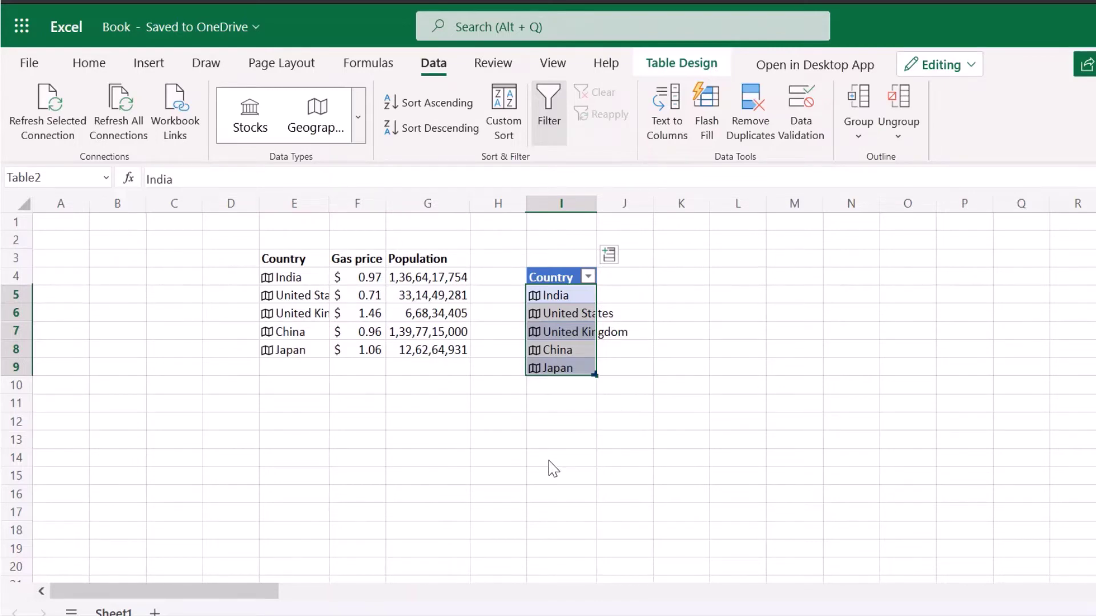
Add Gasoline price and Population fields as table columns and autofit column K
{"action": "left_click", "coordinate": [608, 254]}
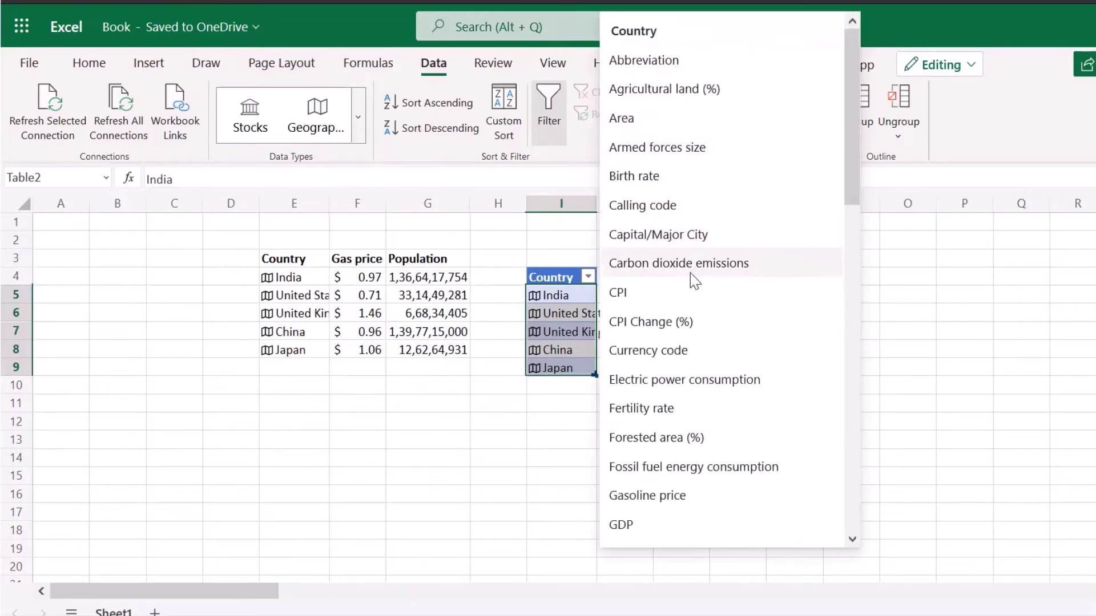
{"action": "scroll", "coordinate": [691, 285], "scroll_direction": "down", "scroll_amount": 3}
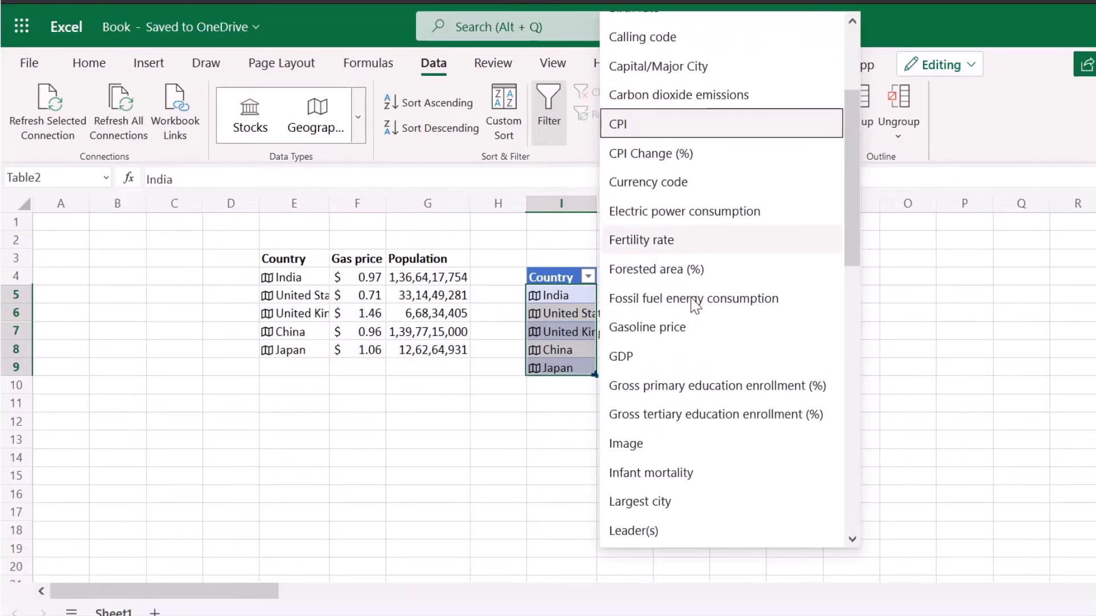
{"action": "left_click", "coordinate": [670, 329]}
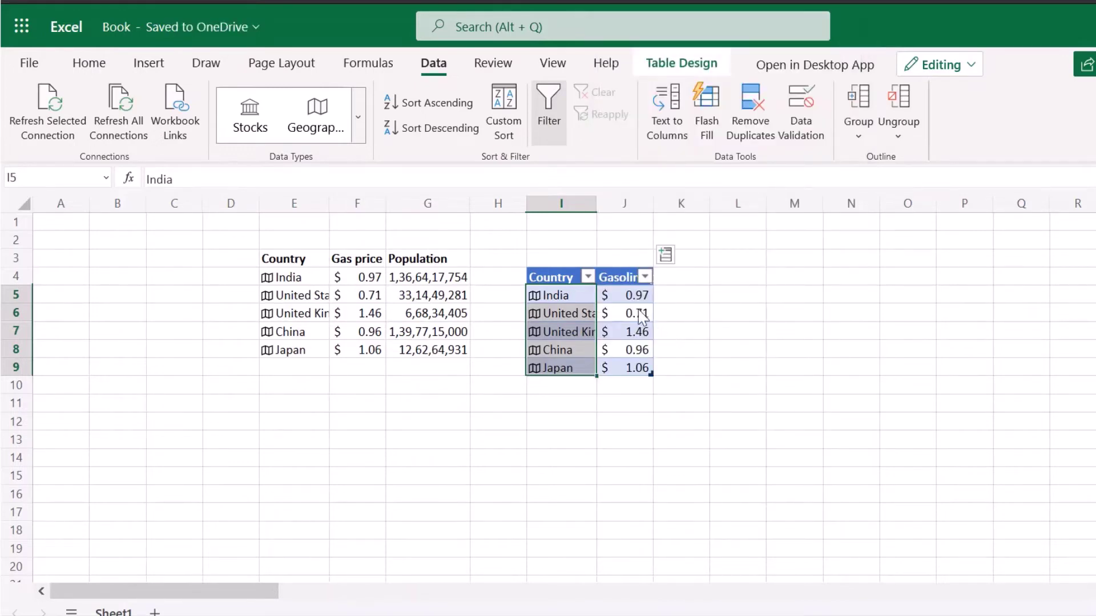
{"action": "left_click", "coordinate": [665, 254]}
{"action": "scroll", "coordinate": [728, 362], "scroll_direction": "down", "scroll_amount": 3}
{"action": "scroll", "coordinate": [728, 362], "scroll_direction": "down", "scroll_amount": 5}
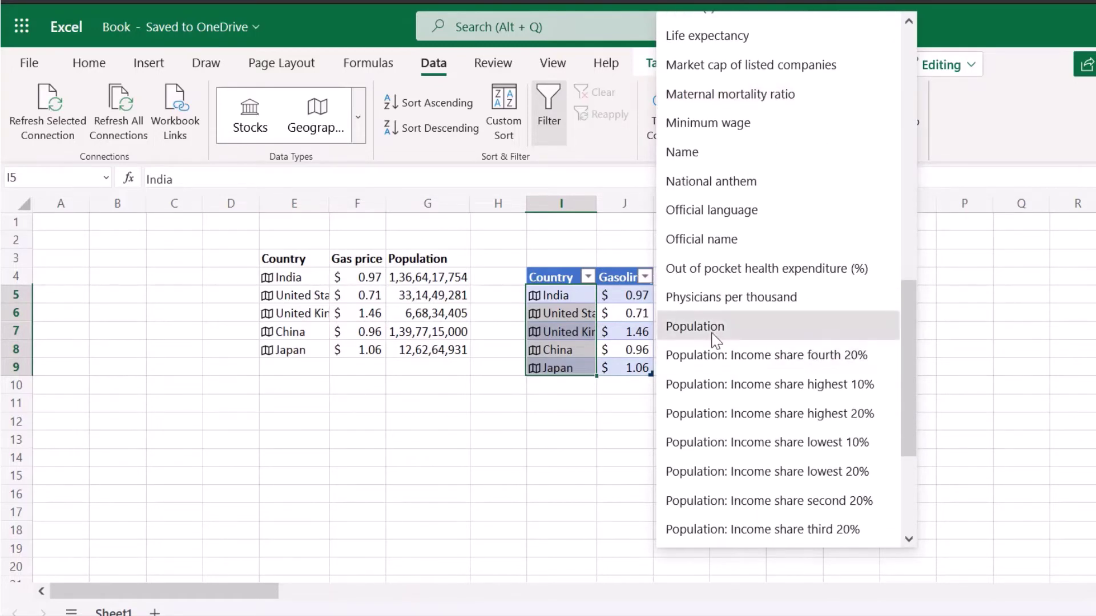
{"action": "left_click", "coordinate": [712, 334]}
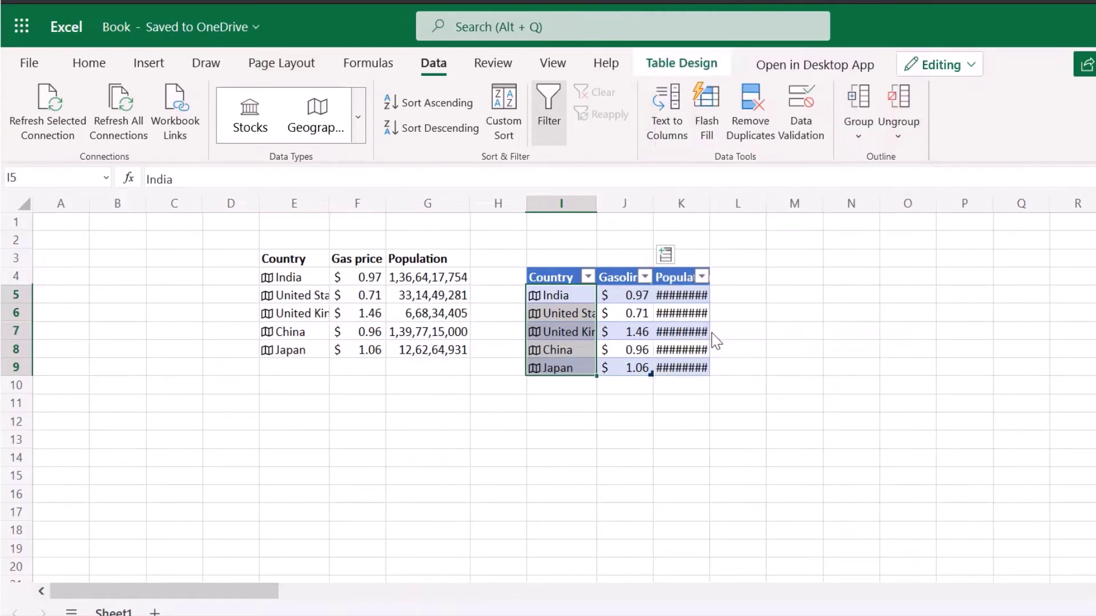
{"action": "double_click", "coordinate": [709, 209]}
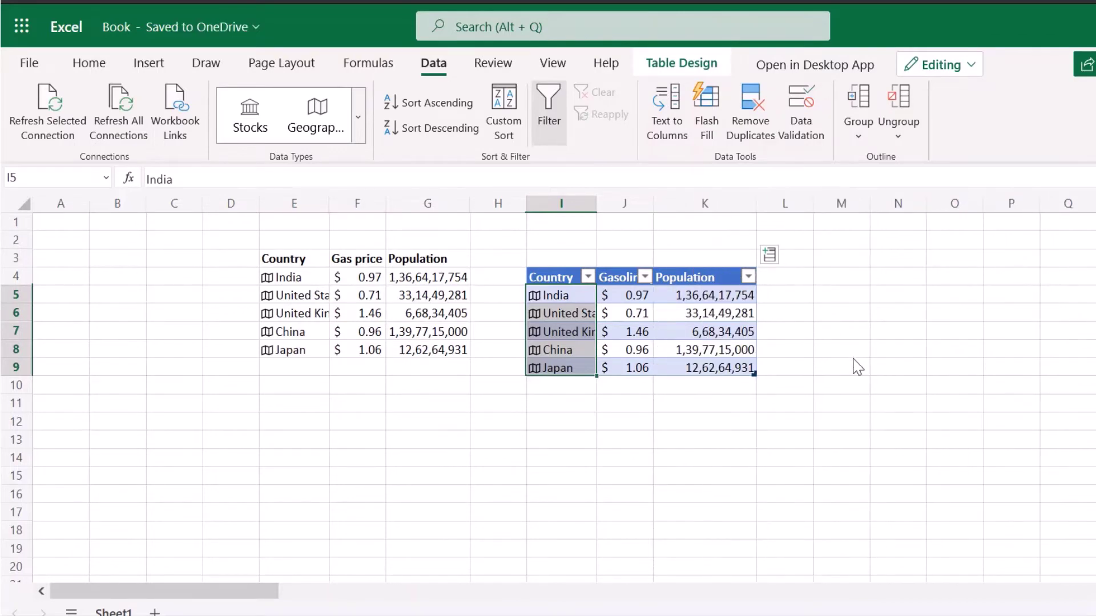
{"action": "left_click", "coordinate": [856, 365]}
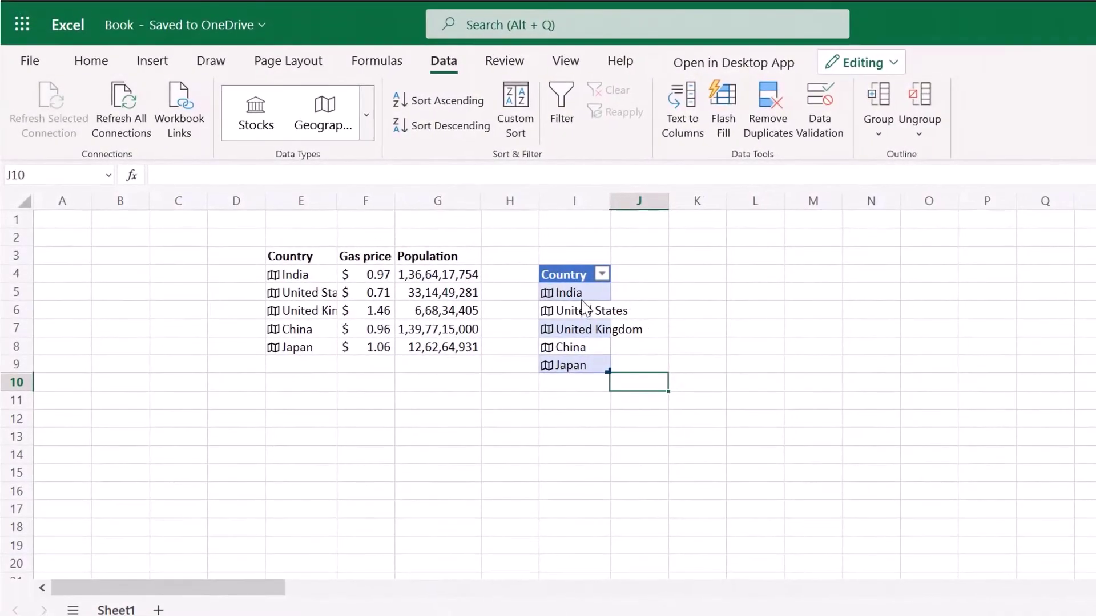
From India's field list, add Capital/Major City as a new table column
{"action": "left_click", "coordinate": [568, 297]}
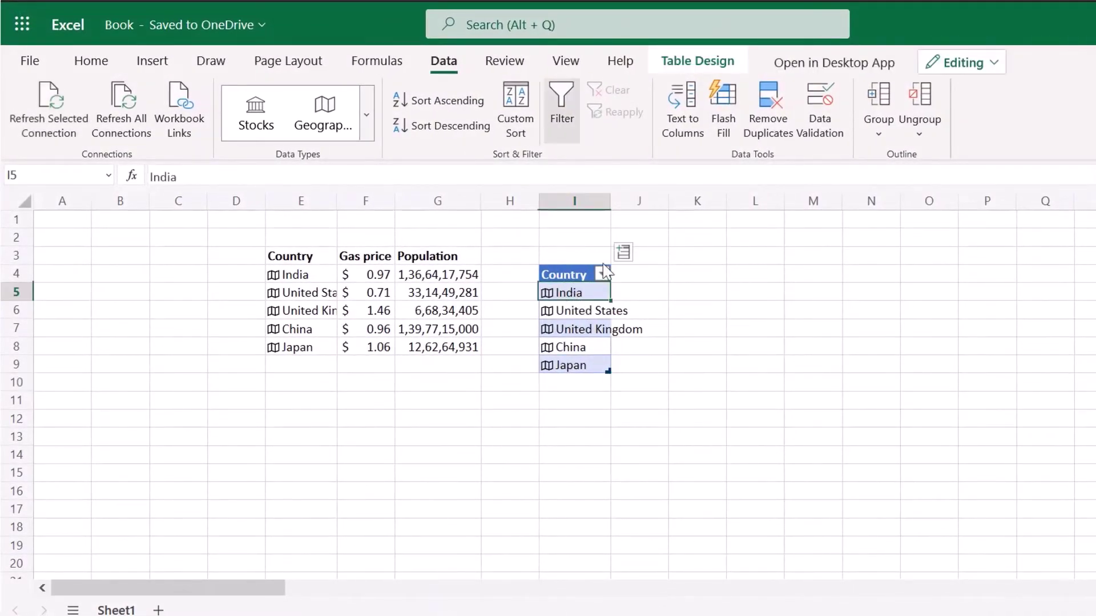
{"action": "left_click", "coordinate": [624, 253]}
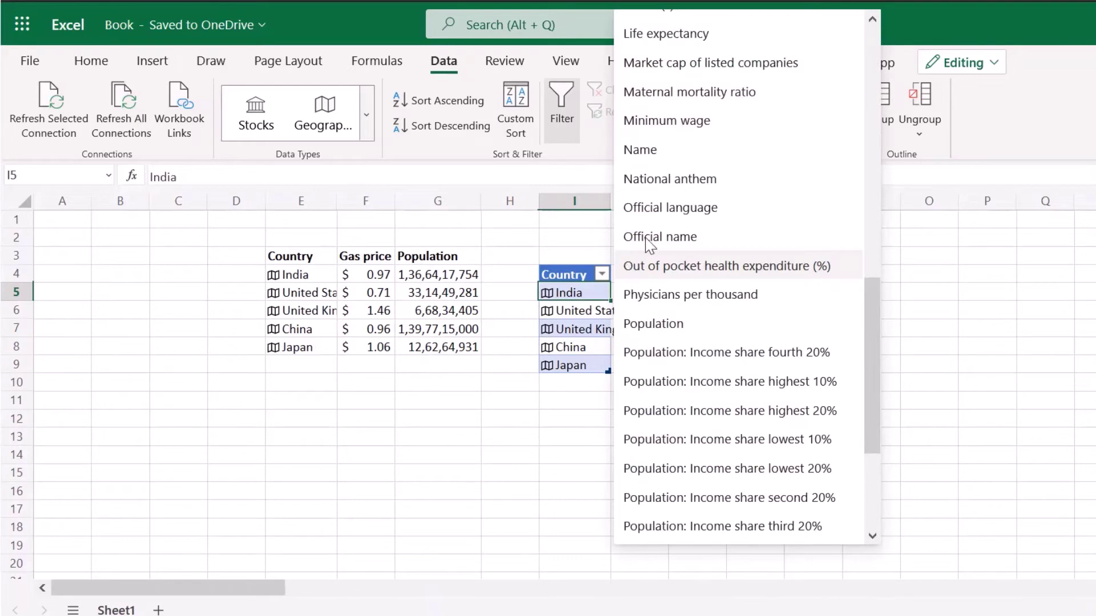
{"action": "scroll", "coordinate": [679, 231], "scroll_direction": "up", "scroll_amount": 10}
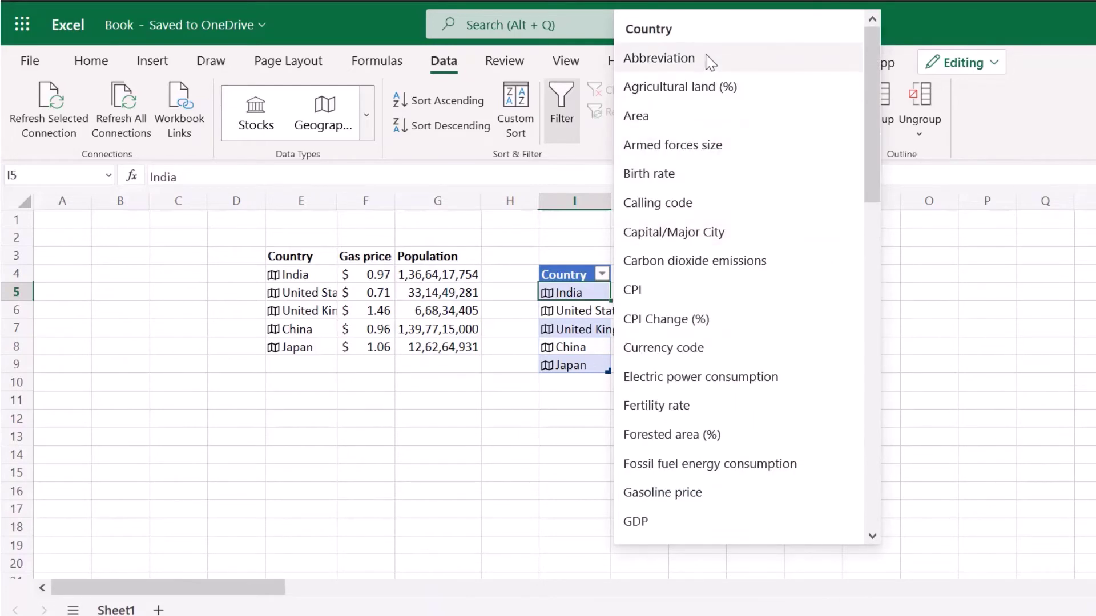
{"action": "left_click", "coordinate": [684, 233]}
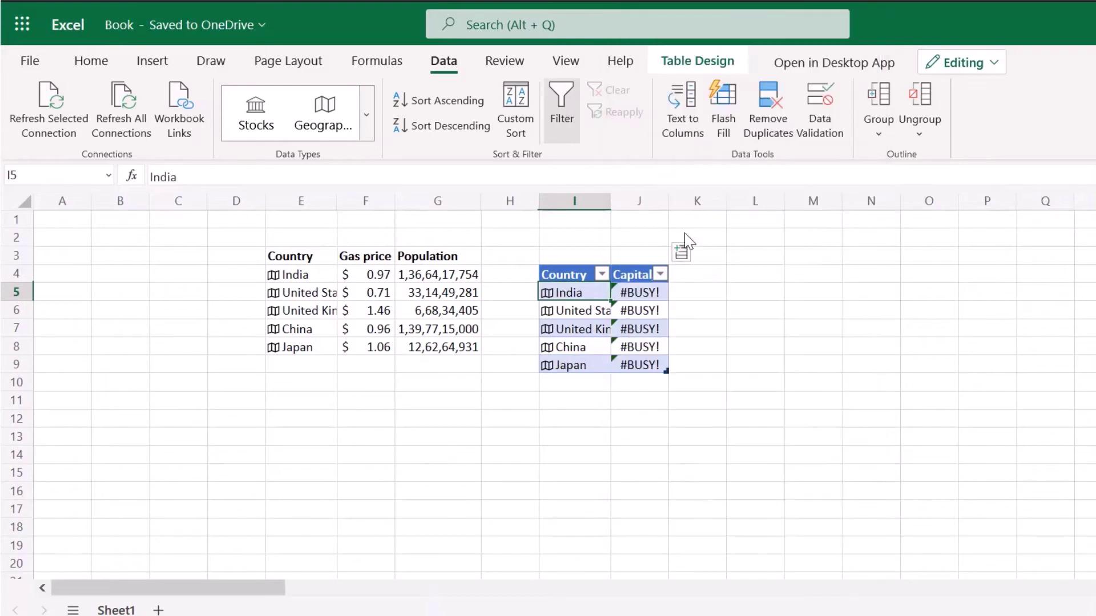
{"action": "left_click", "coordinate": [669, 200]}
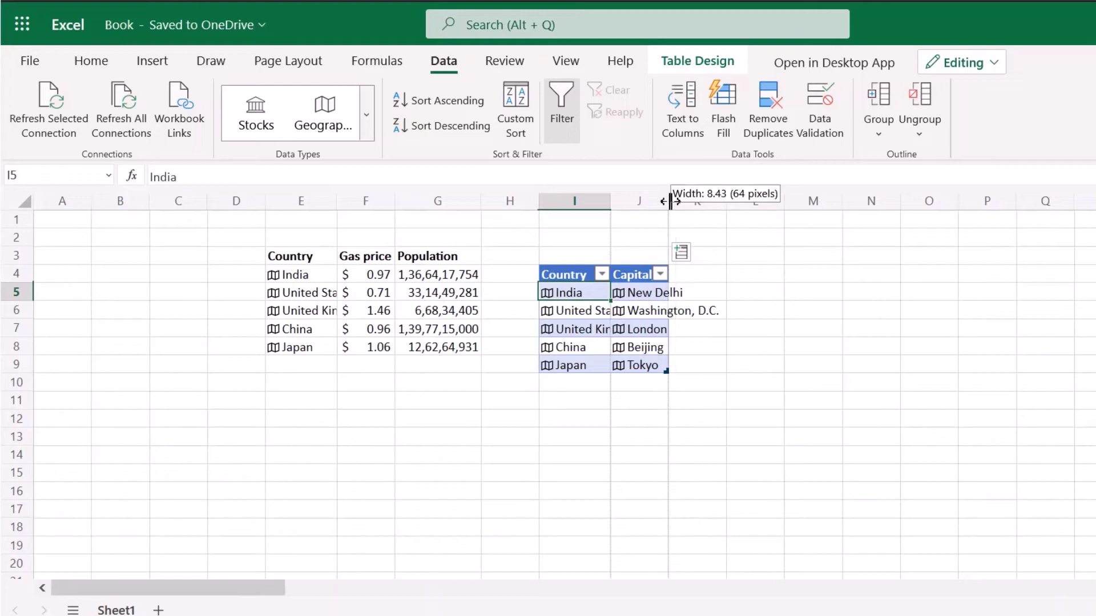
Add a Description column for the capital cities using New Delhi's field list
{"action": "right_click", "coordinate": [565, 297]}
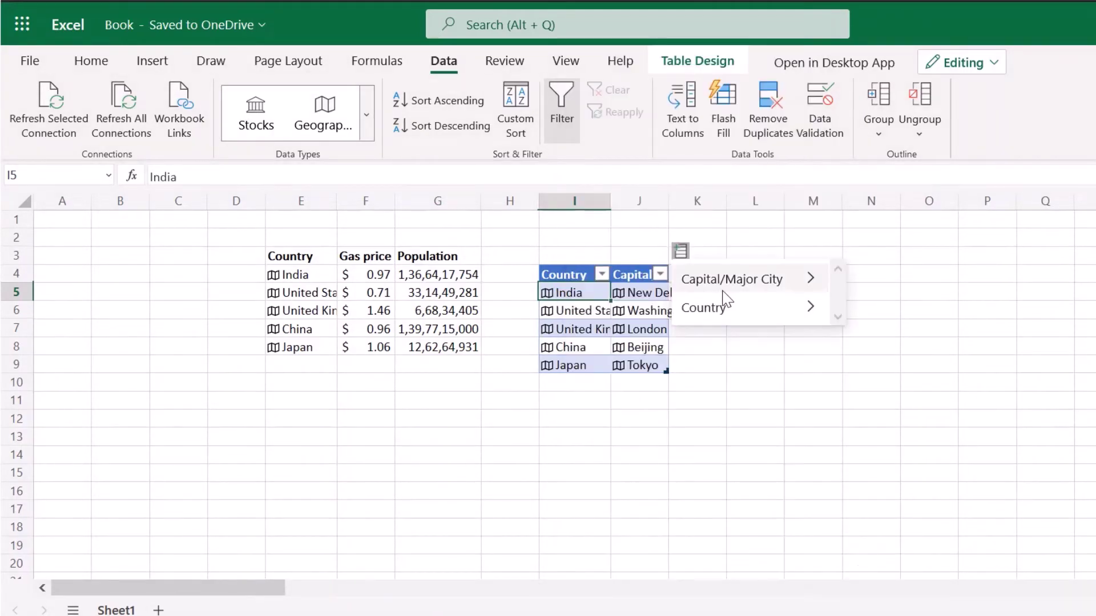
{"action": "mouse_move", "coordinate": [723, 291]}
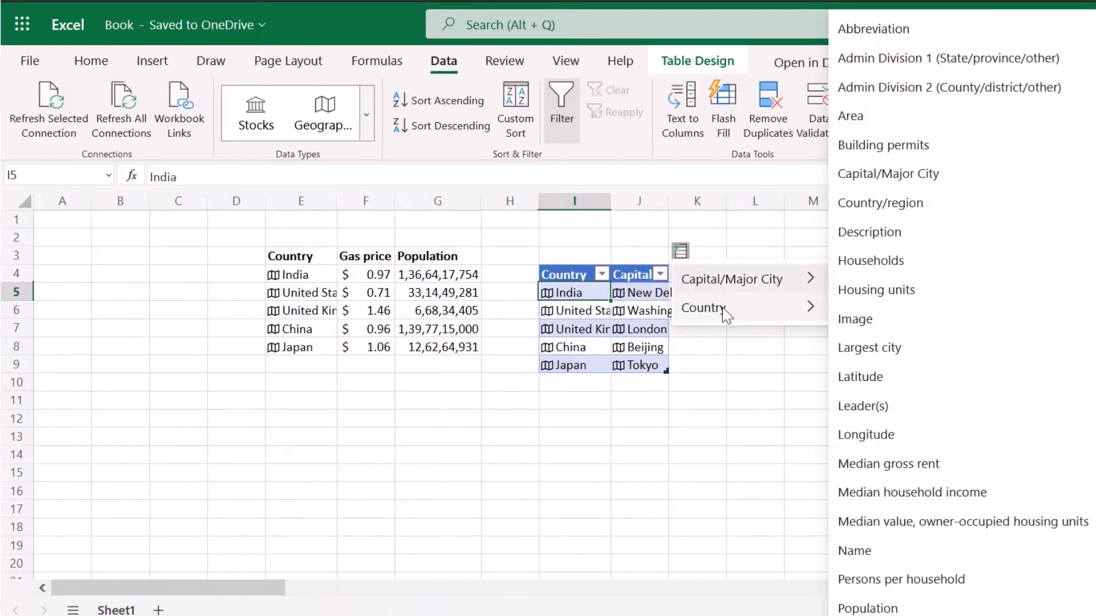
{"action": "mouse_move", "coordinate": [724, 313]}
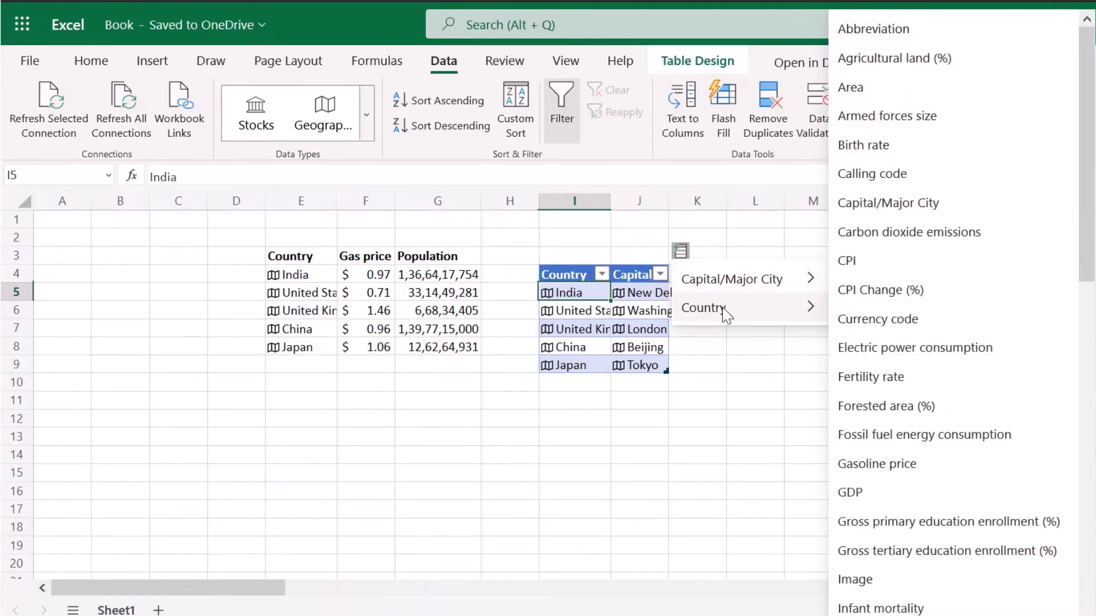
{"action": "left_click", "coordinate": [737, 381]}
{"action": "left_click", "coordinate": [649, 296]}
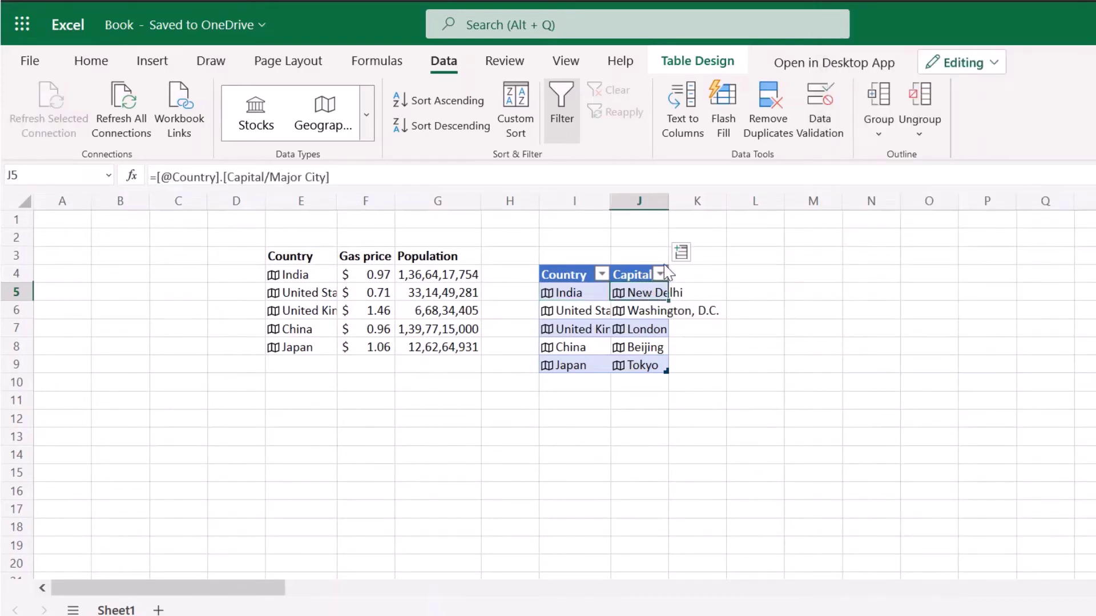
{"action": "left_click", "coordinate": [681, 253]}
{"action": "mouse_move", "coordinate": [724, 284]}
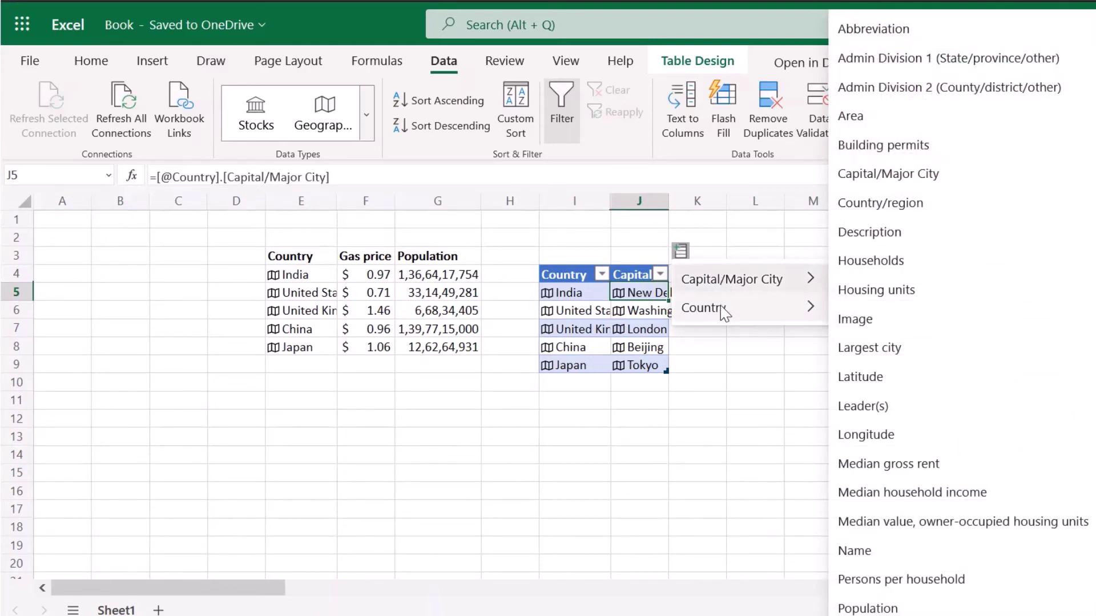
{"action": "mouse_move", "coordinate": [723, 313]}
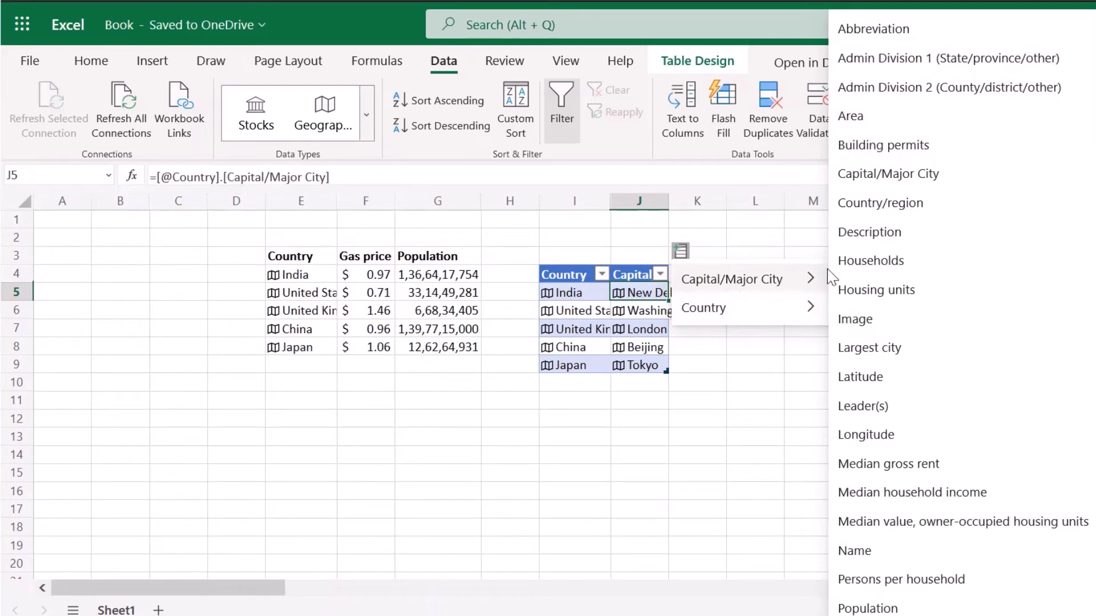
{"action": "left_click", "coordinate": [895, 237]}
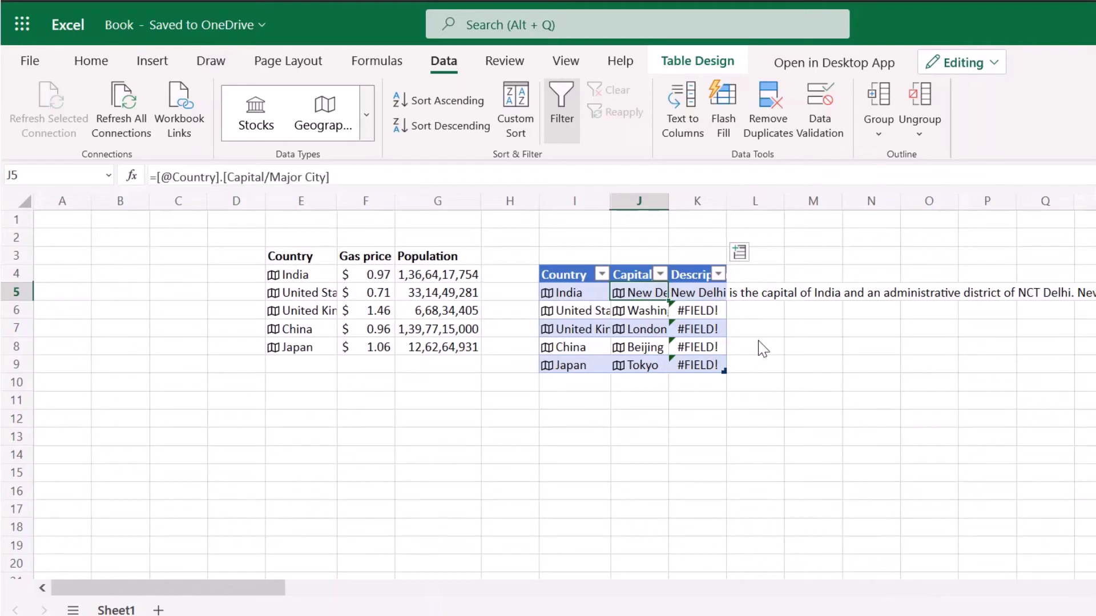
{"action": "left_click", "coordinate": [760, 367]}
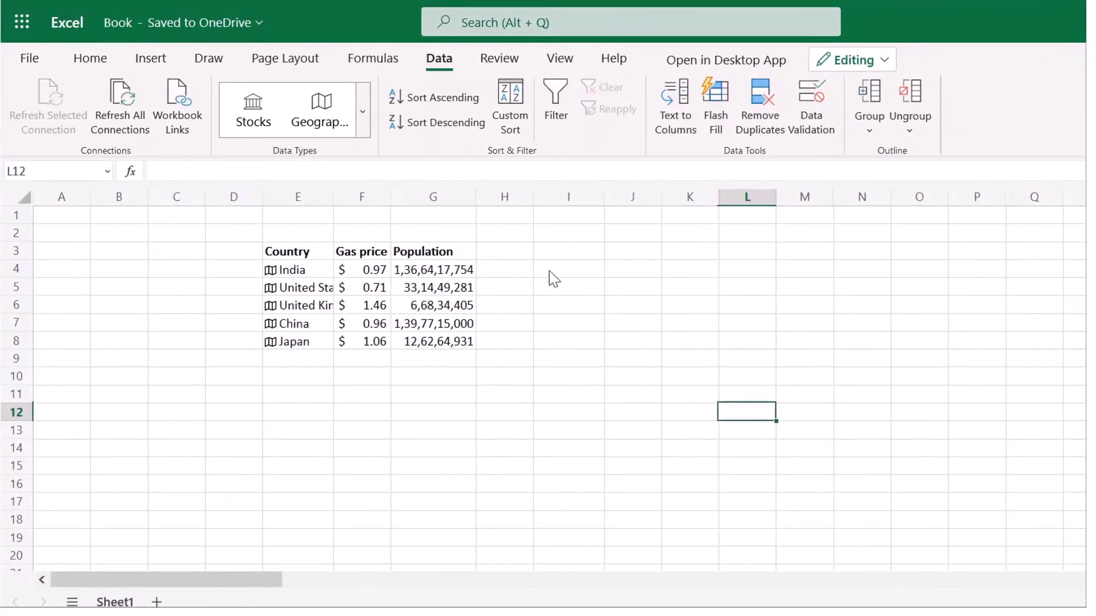
Enter =E4.[Currency code] in I4 and fill it down to I8
{"action": "left_click", "coordinate": [569, 277]}
{"action": "type", "text": "="}
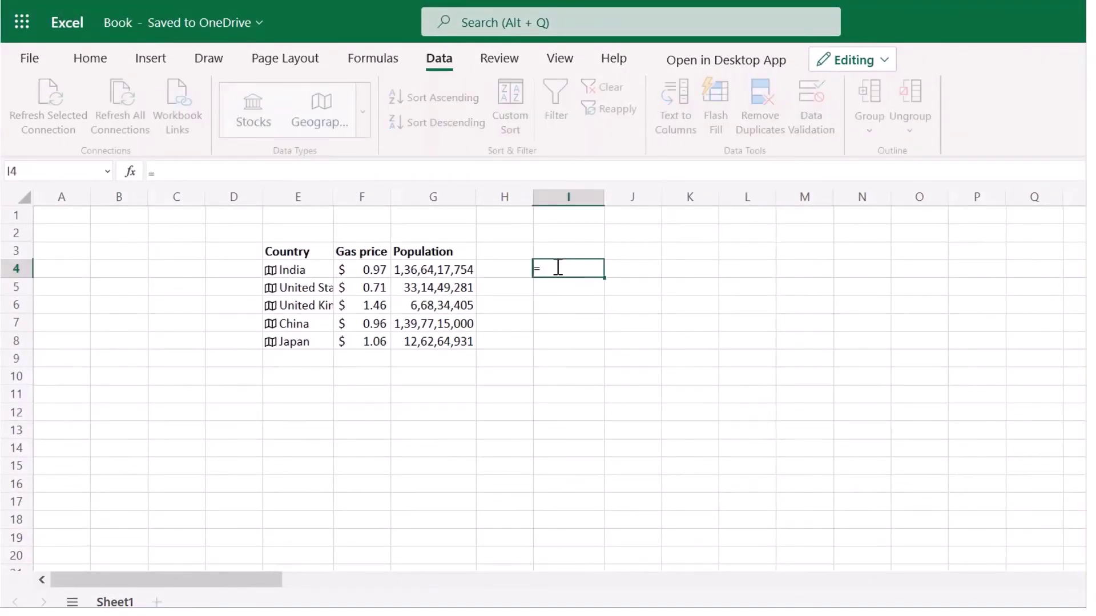
{"action": "left_click", "coordinate": [297, 276]}
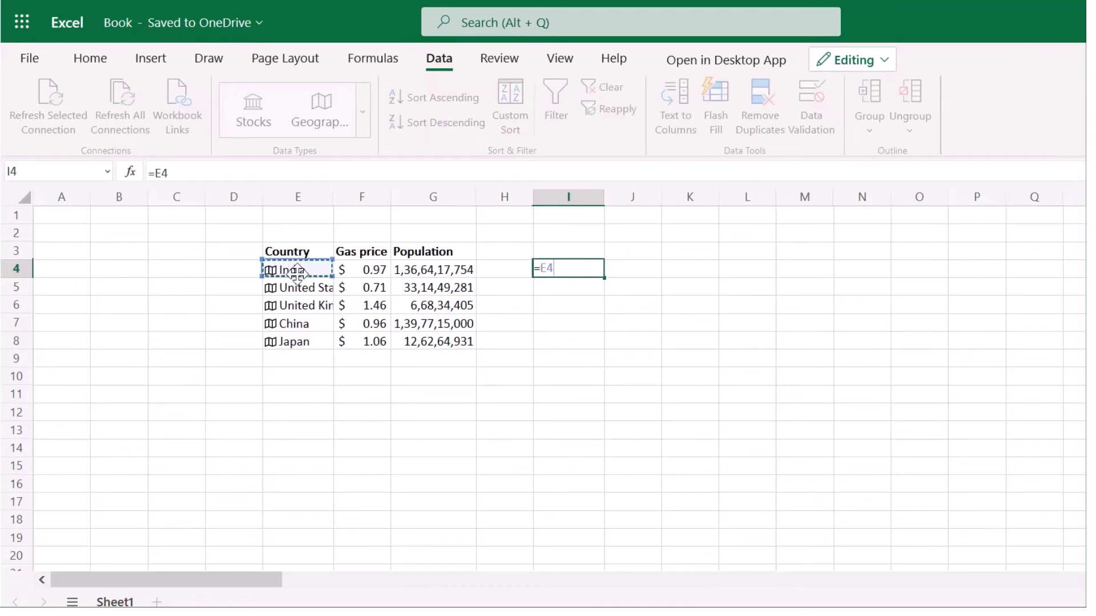
{"action": "type", "text": "."}
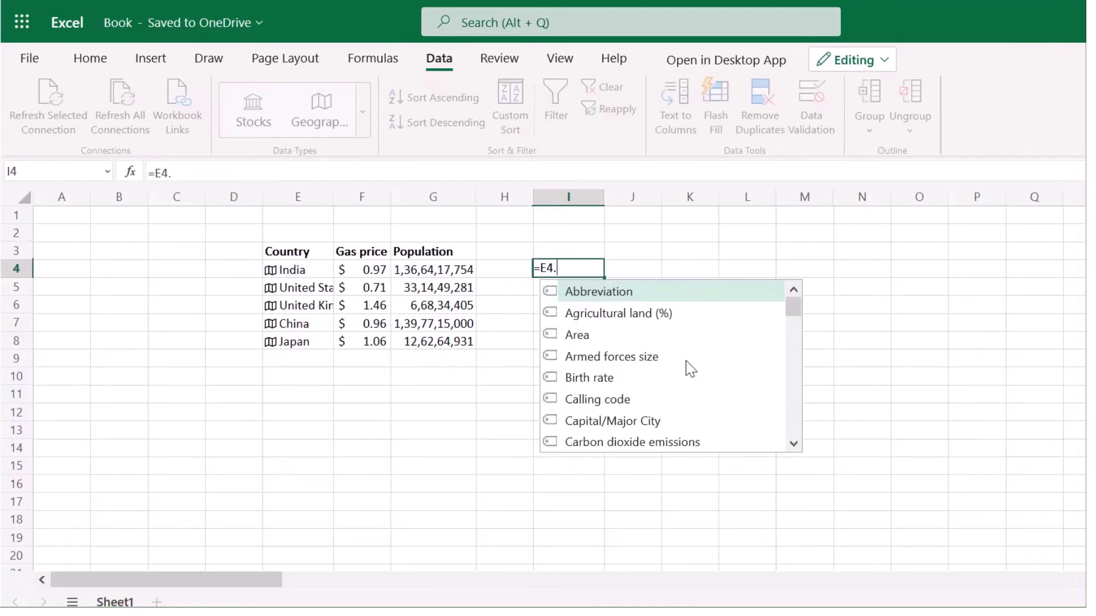
{"action": "scroll", "coordinate": [691, 368], "scroll_direction": "down", "scroll_amount": 3}
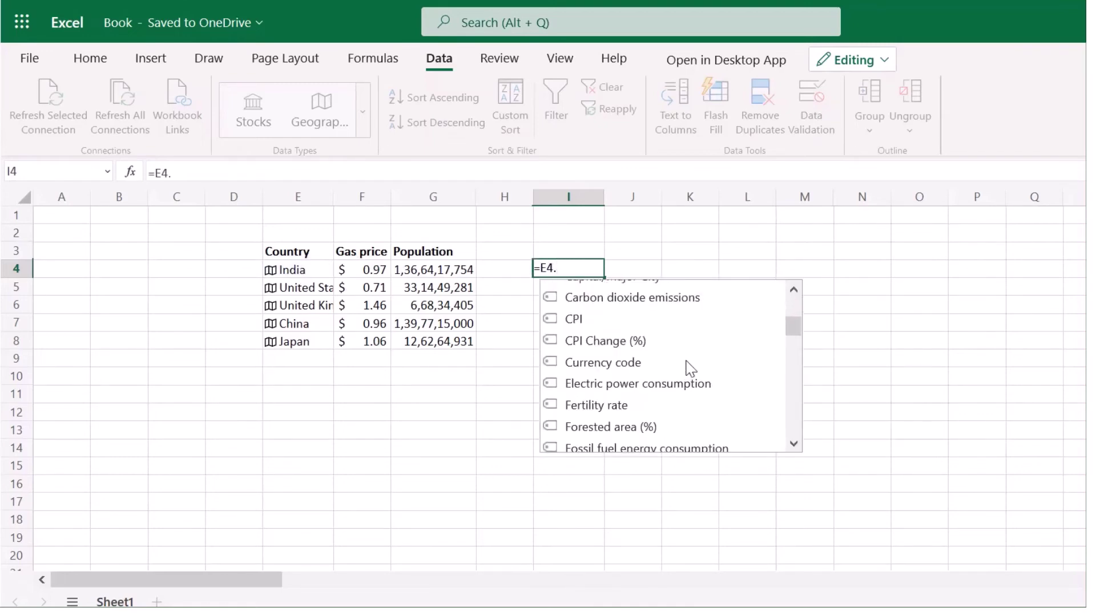
{"action": "left_click", "coordinate": [643, 369]}
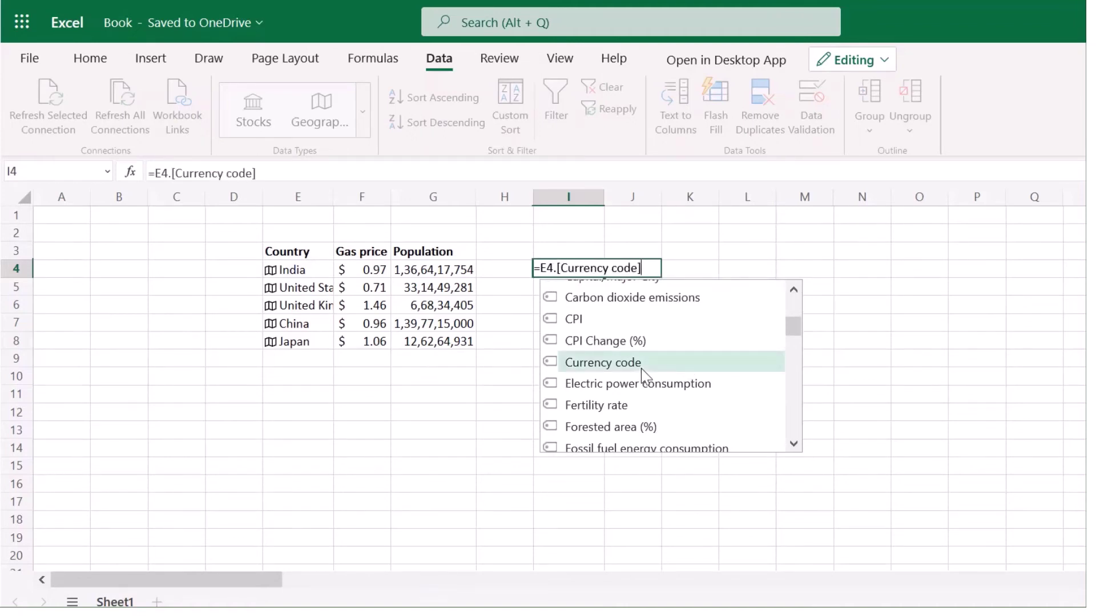
{"action": "key", "text": "Return"}
{"action": "left_click", "coordinate": [602, 276]}
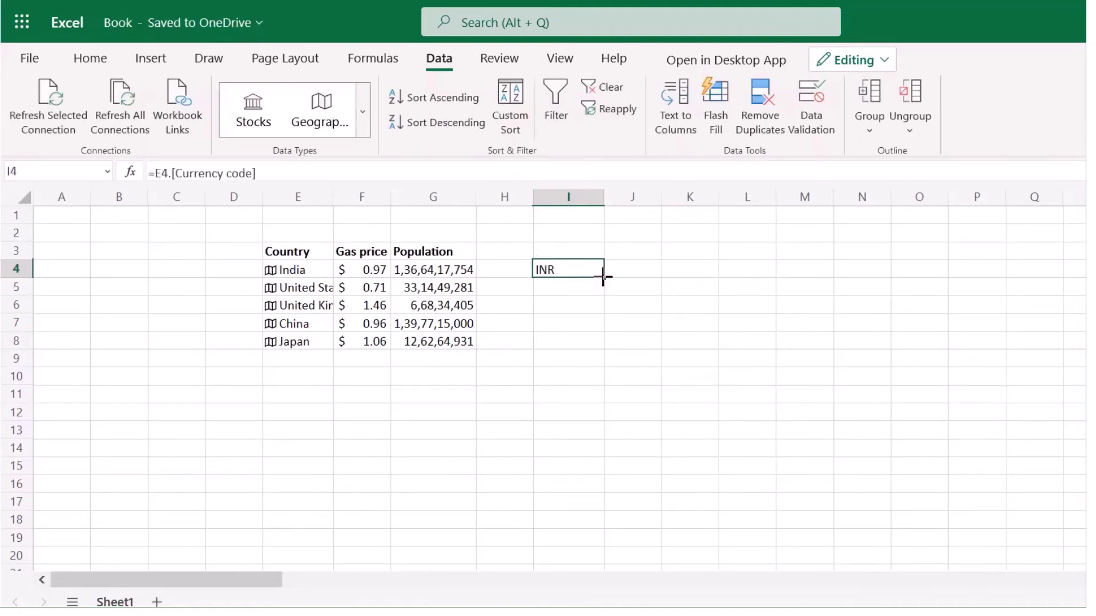
{"action": "left_click_drag", "start_coordinate": [602, 277], "coordinate": [604, 342]}
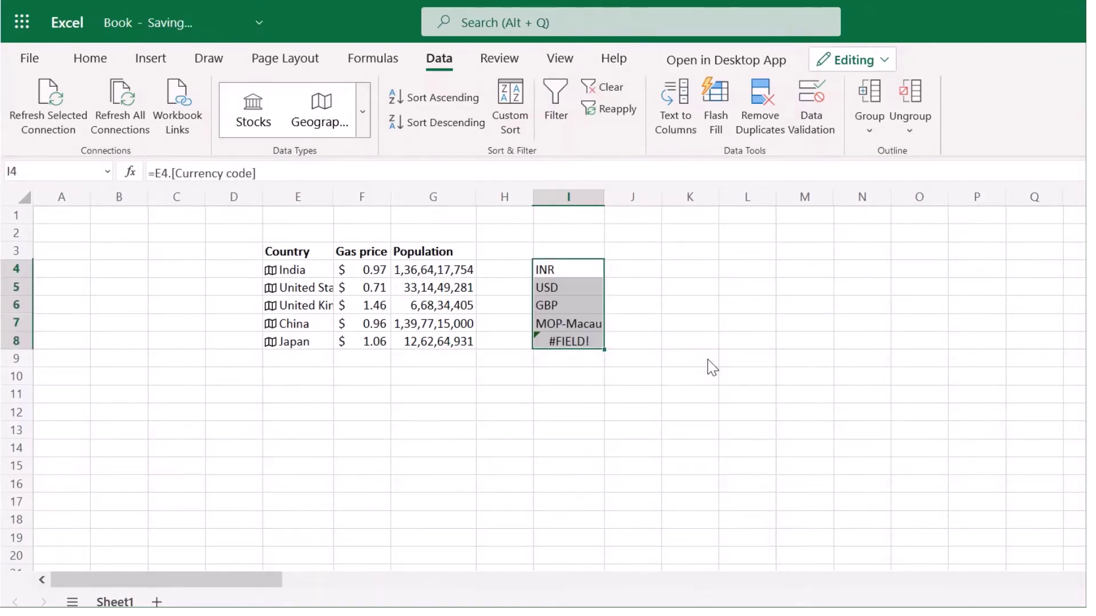
Enter =E4.[Capital/Major City].Description in J4 and fill it down to J8
{"action": "left_click", "coordinate": [650, 336]}
{"action": "left_click", "coordinate": [633, 276]}
{"action": "type", "text": "="}
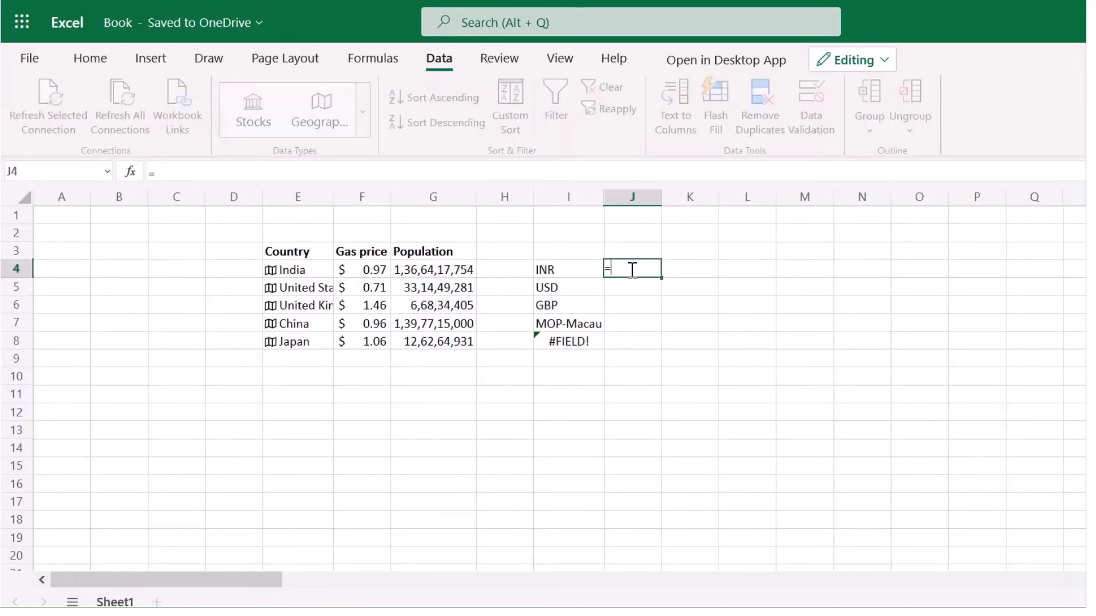
{"action": "left_click", "coordinate": [312, 274]}
{"action": "type", "text": "."}
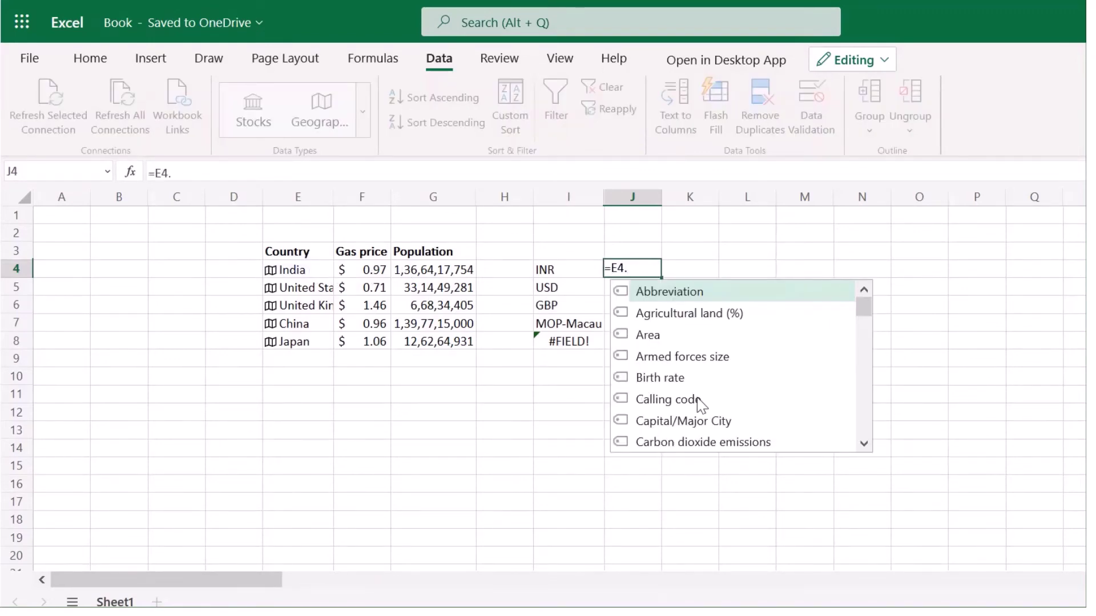
{"action": "left_click", "coordinate": [682, 424]}
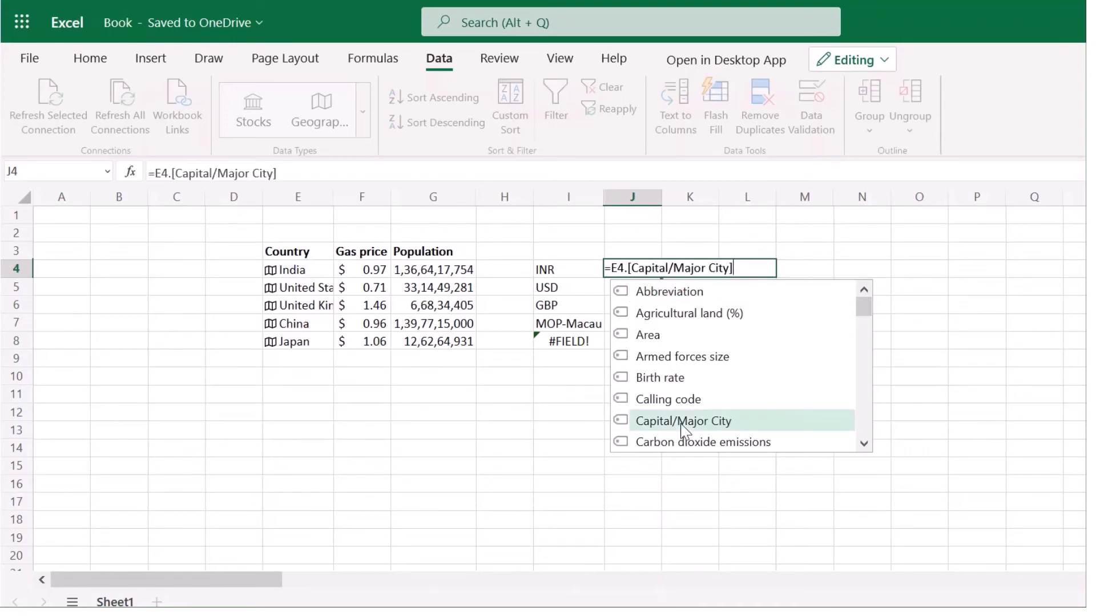
{"action": "type", "text": "."}
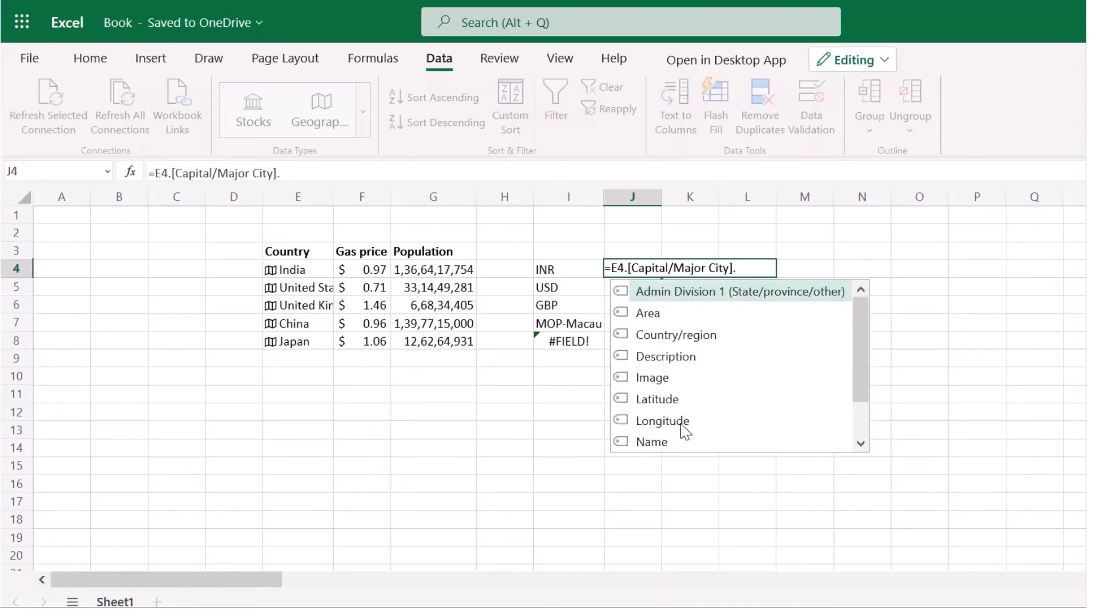
{"action": "left_click", "coordinate": [687, 359]}
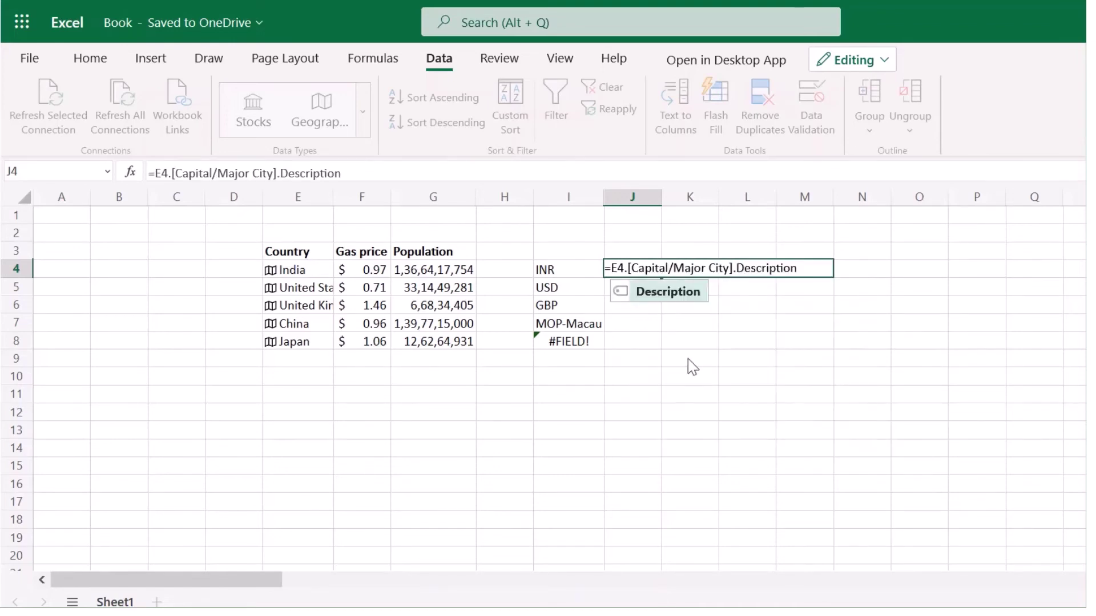
{"action": "key", "text": "Return"}
{"action": "left_click", "coordinate": [652, 274]}
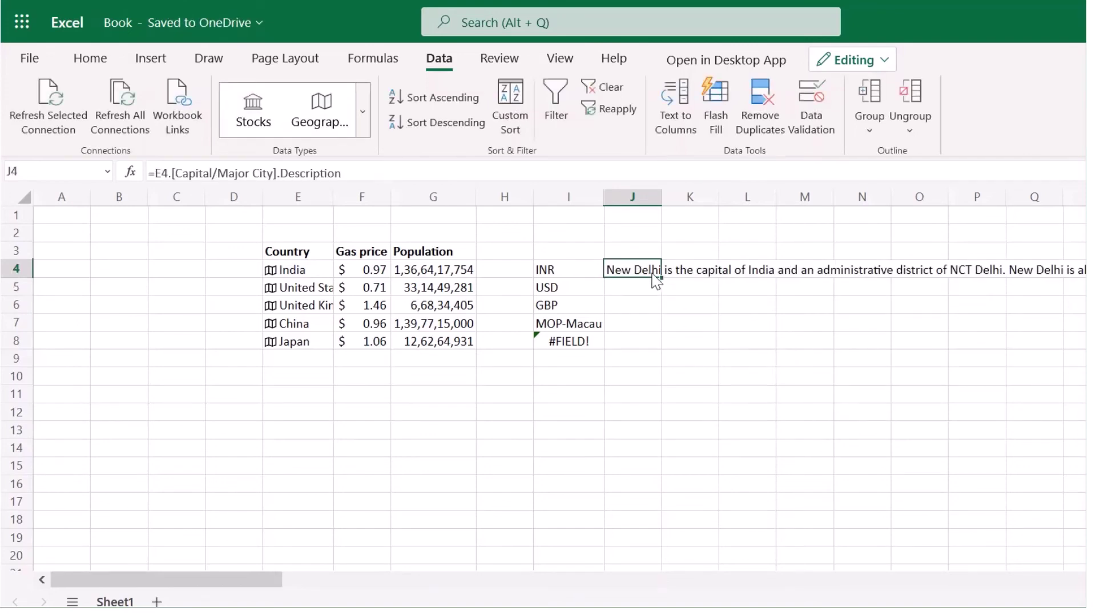
{"action": "left_click_drag", "start_coordinate": [660, 280], "coordinate": [643, 343]}
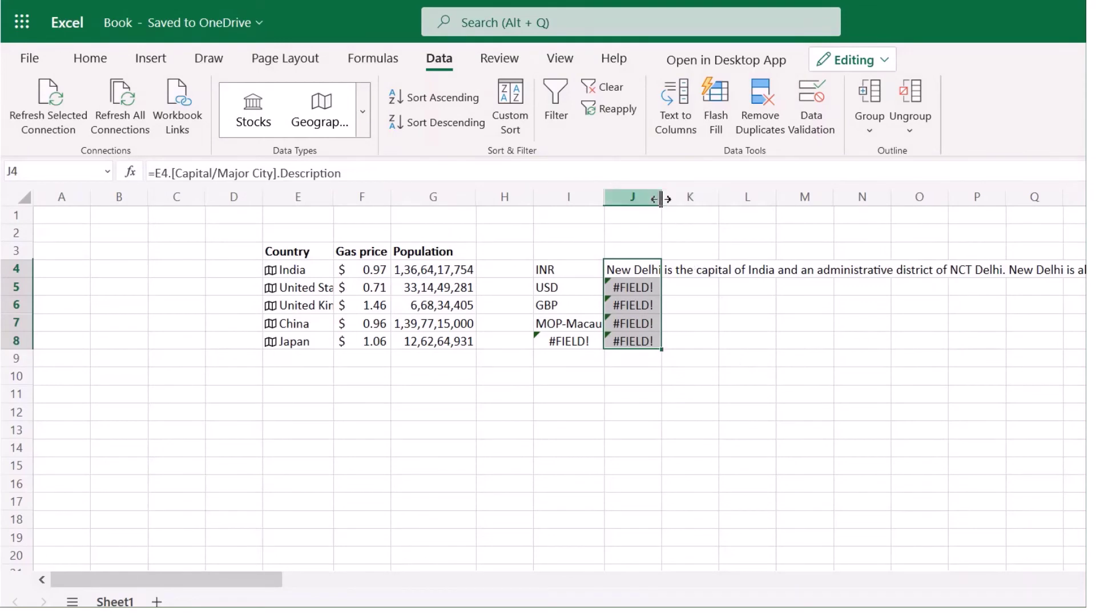
Widen column J and inspect the #FIELD! errors in J5 and J7
{"action": "left_click_drag", "start_coordinate": [660, 199], "coordinate": [693, 199]}
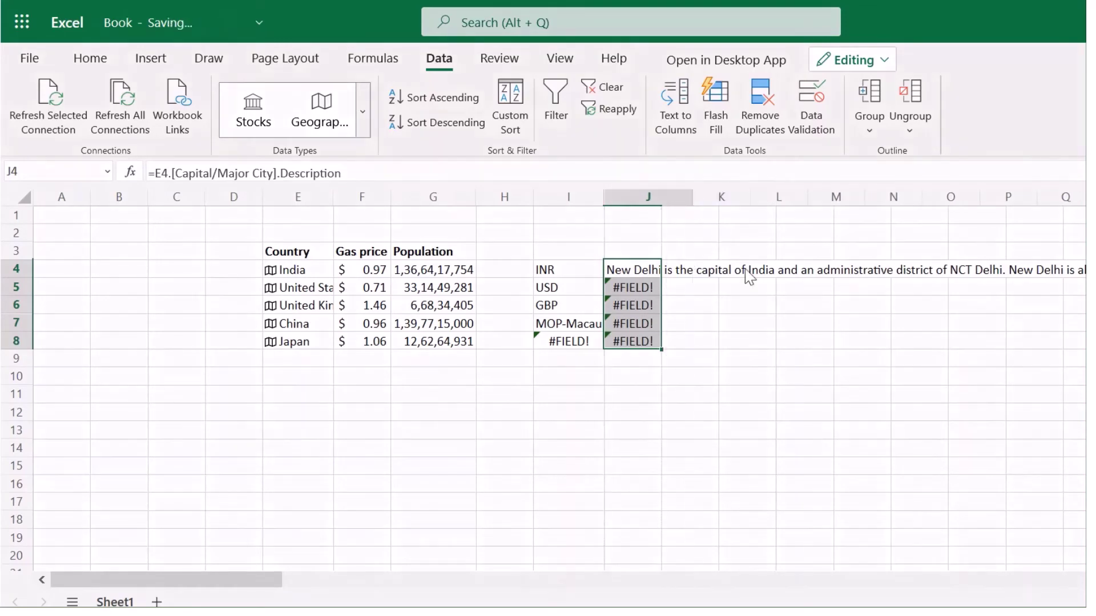
{"action": "left_click", "coordinate": [752, 337]}
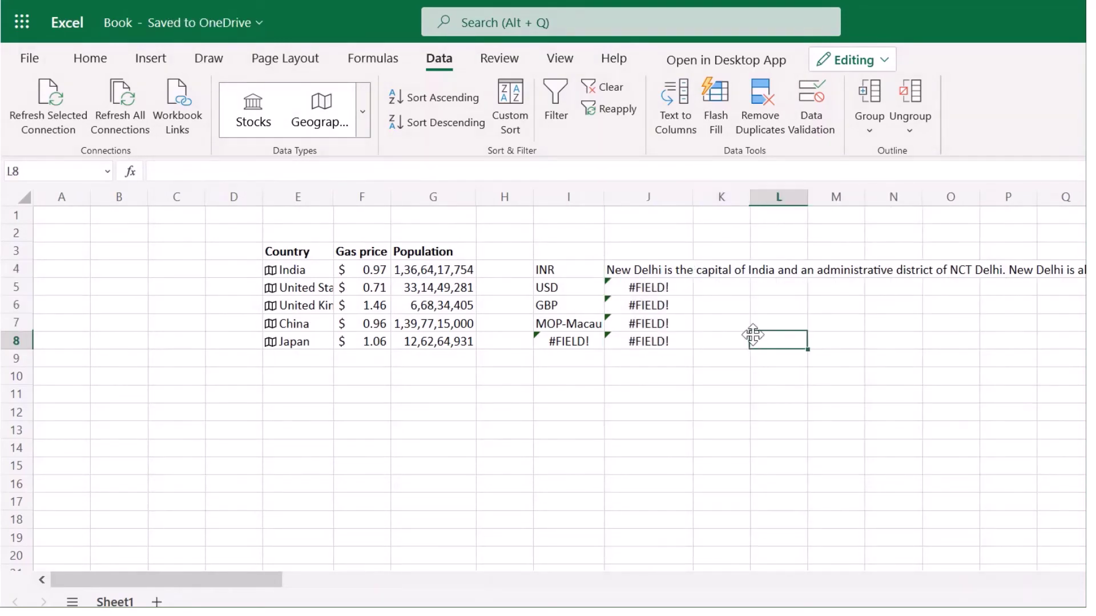
{"action": "left_click", "coordinate": [659, 291]}
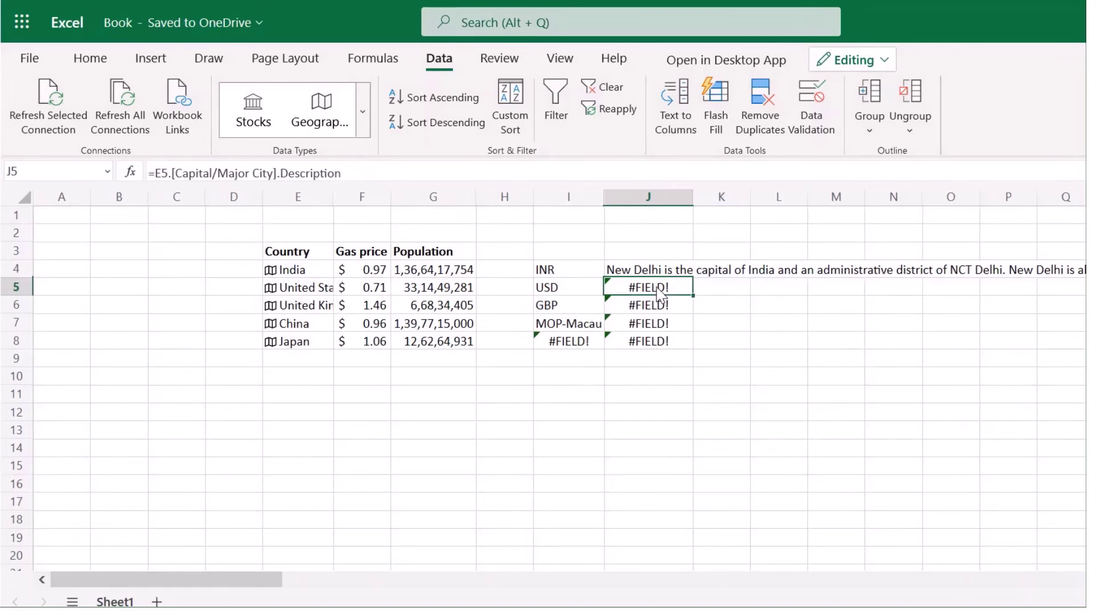
{"action": "left_click", "coordinate": [650, 323]}
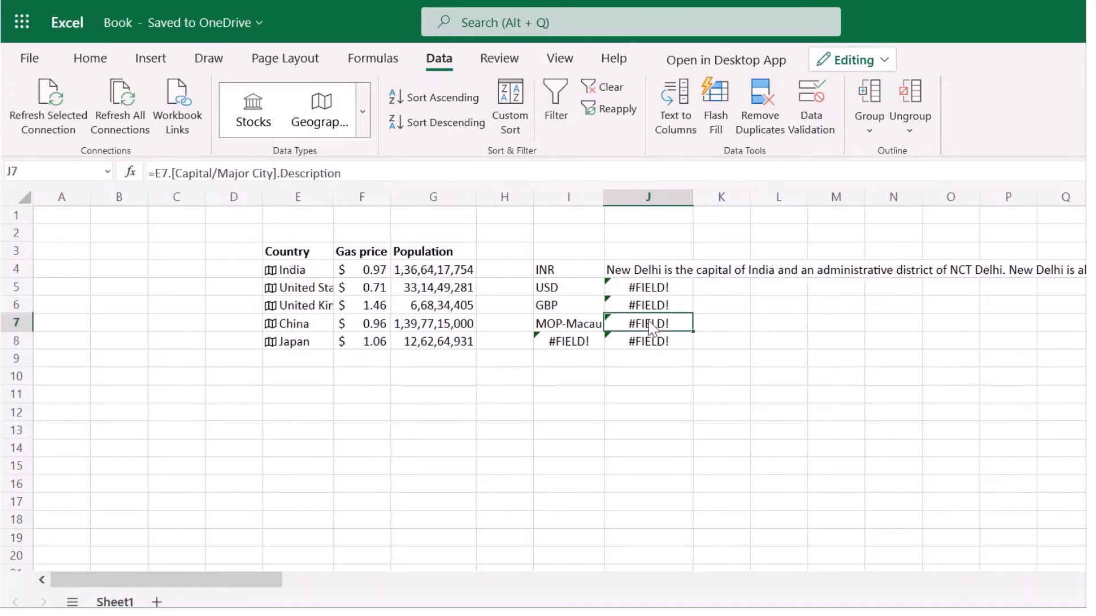
{"action": "left_click", "coordinate": [642, 294]}
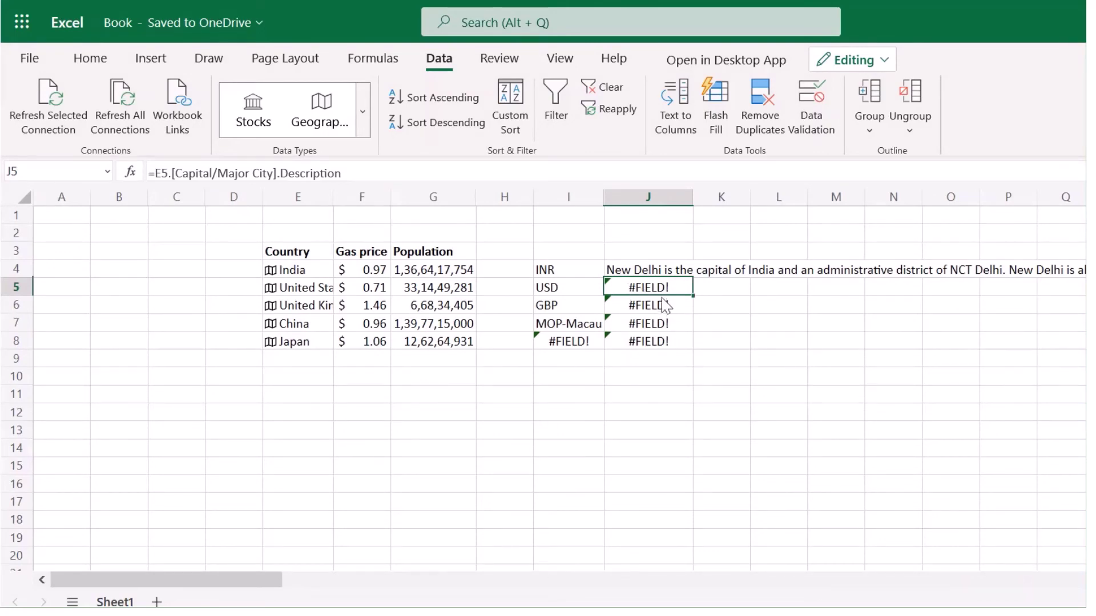
Replace J5 with =E5.[Capital/Major City].[Country/region] and fill it down to J8
{"action": "key", "text": "BackSpace"}
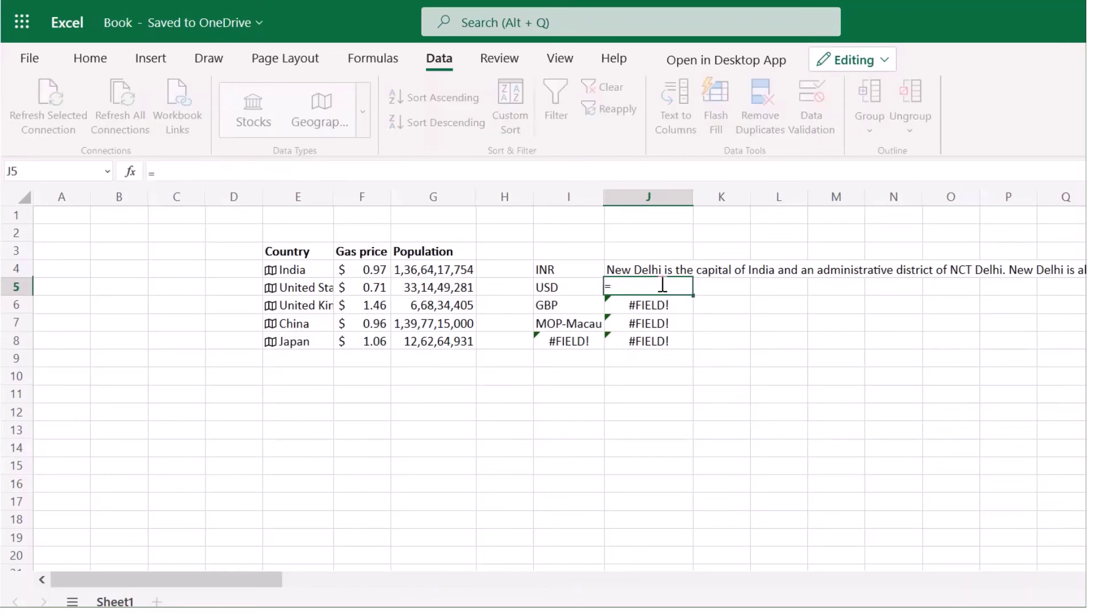
{"action": "type", "text": "="}
{"action": "left_click", "coordinate": [314, 293]}
{"action": "type", "text": ".cap"}
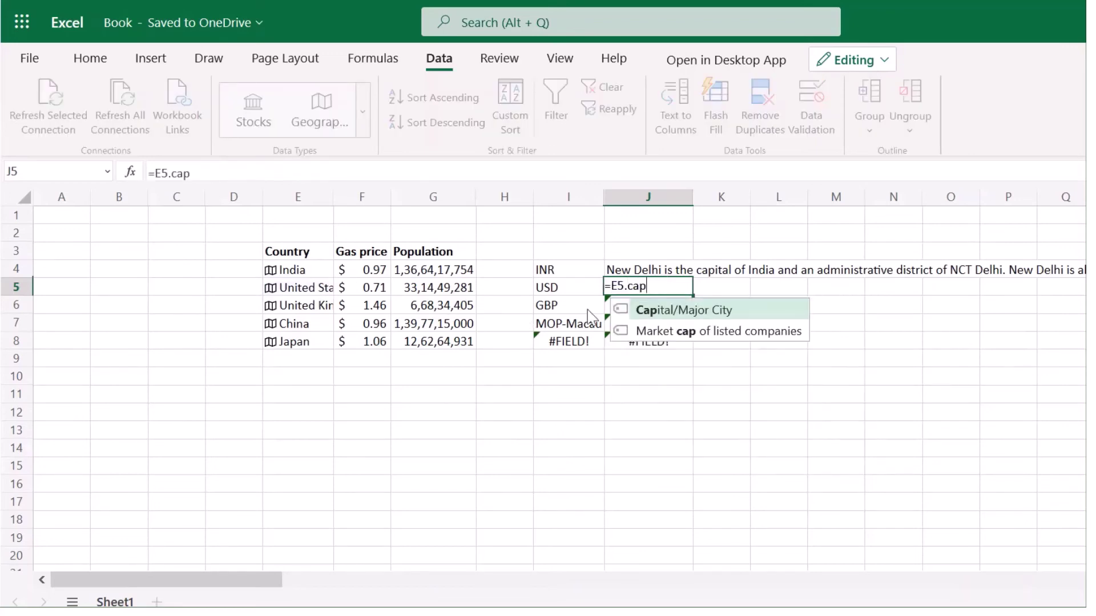
{"action": "left_click", "coordinate": [652, 316]}
{"action": "type", "text": "."}
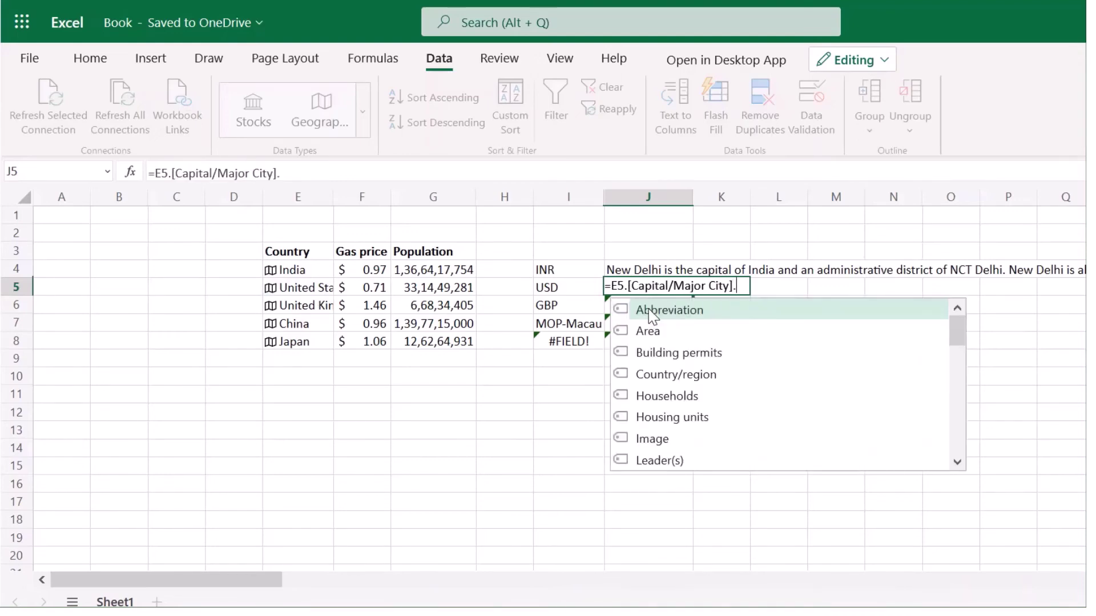
{"action": "left_click", "coordinate": [638, 377]}
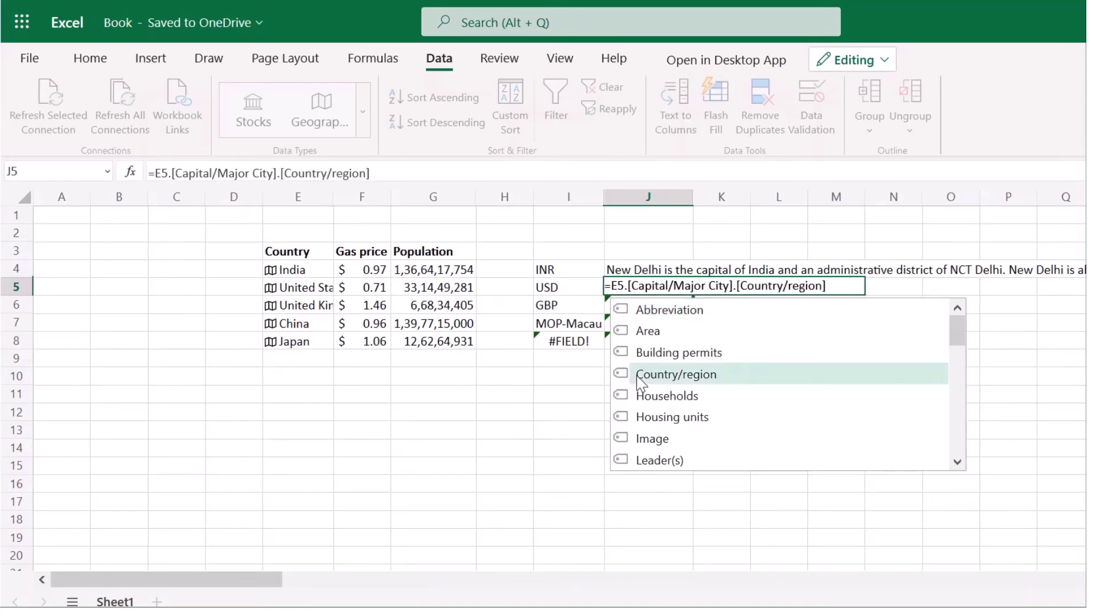
{"action": "key", "text": "Return"}
{"action": "left_click", "coordinate": [682, 292]}
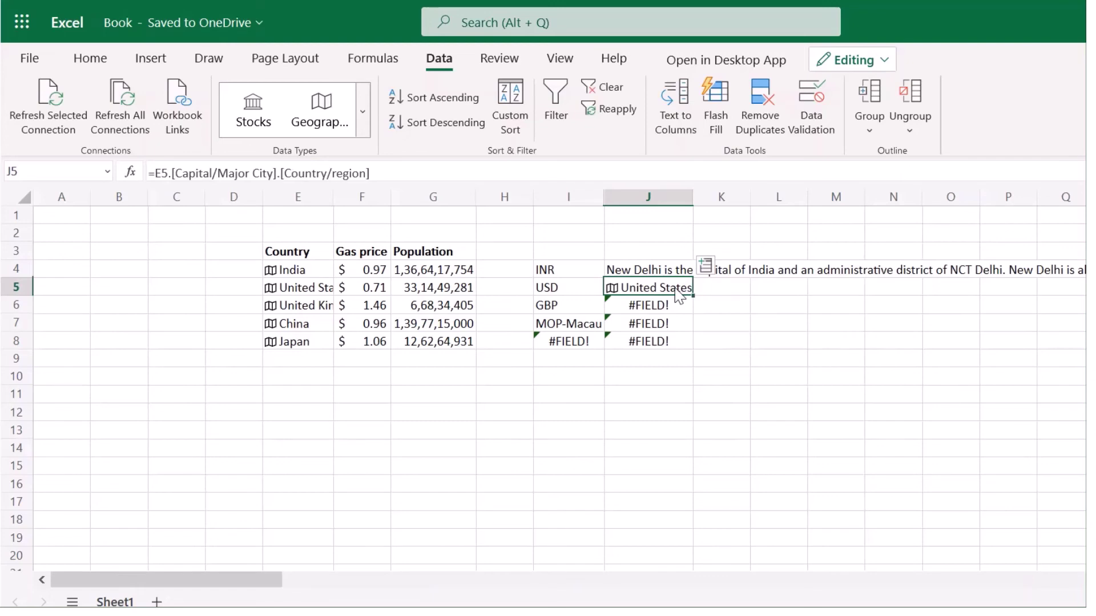
{"action": "left_click_drag", "start_coordinate": [689, 297], "coordinate": [686, 339]}
{"action": "left_click", "coordinate": [762, 413]}
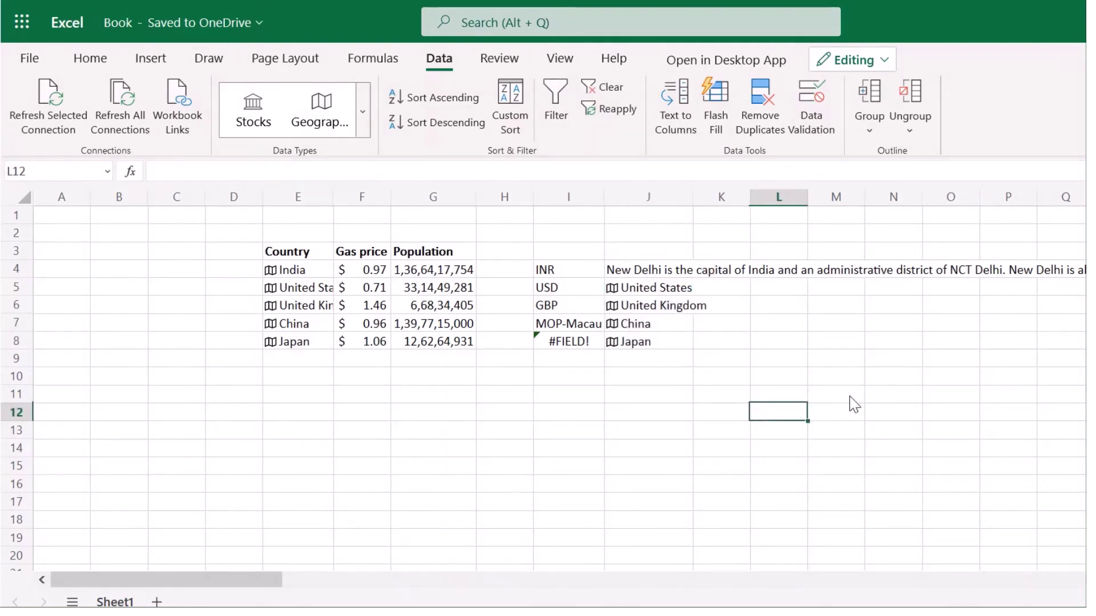